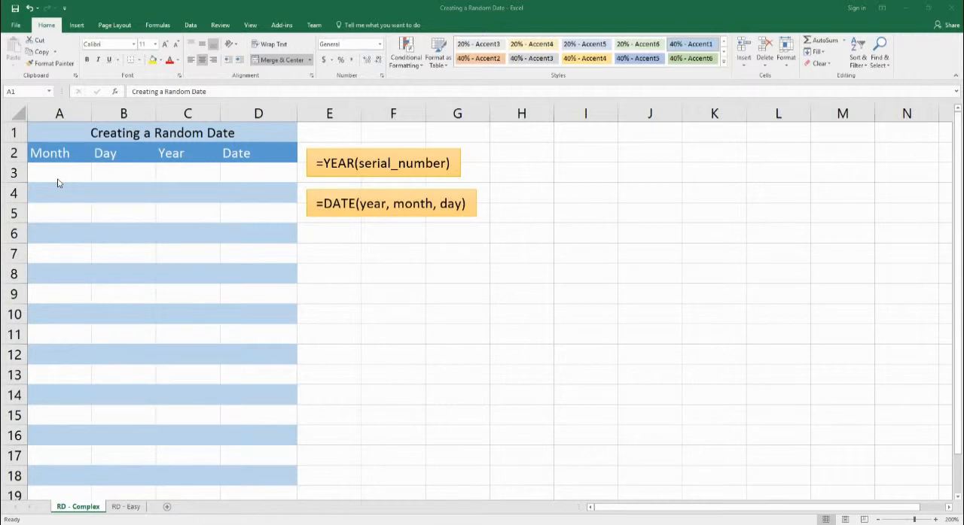
Step: Enter =RANDBETWEEN(1,12) in cell A3 to generate a random month
left_click(58, 179)
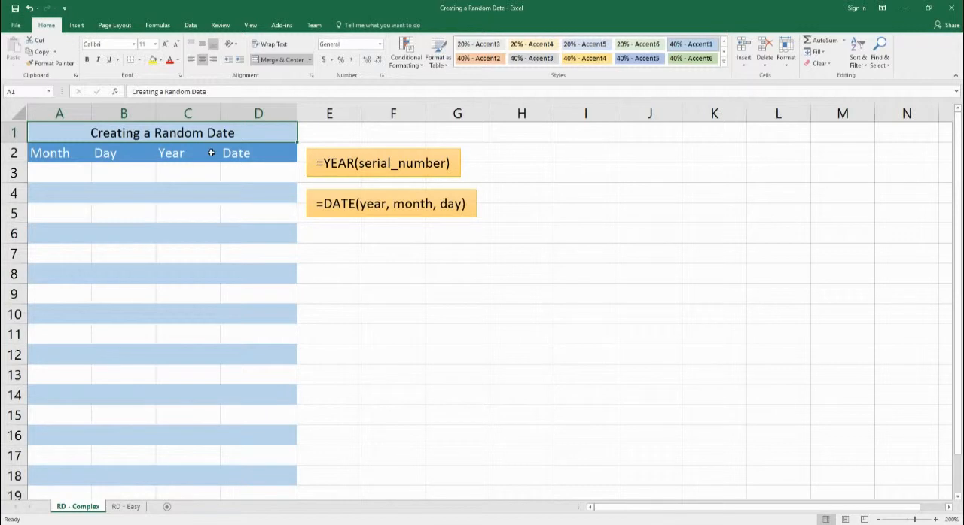
left_click(47, 181)
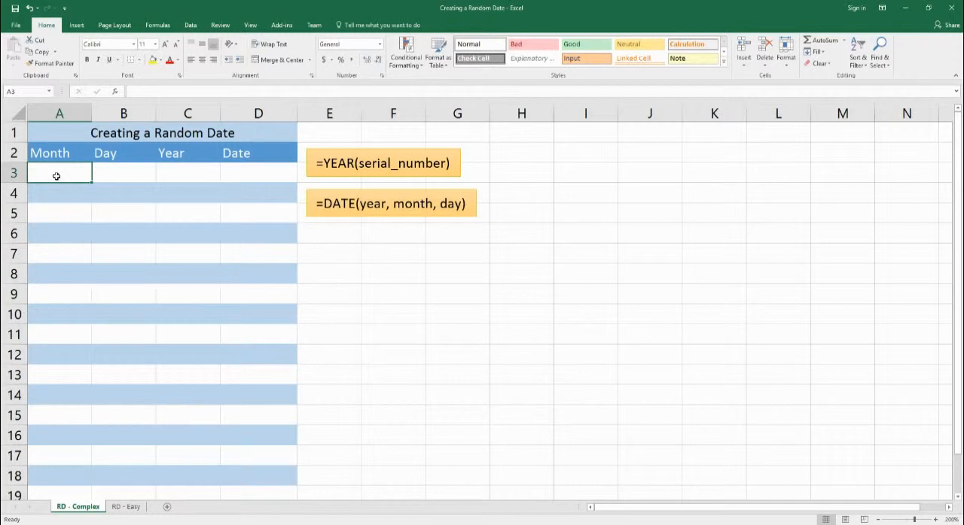
type("=")
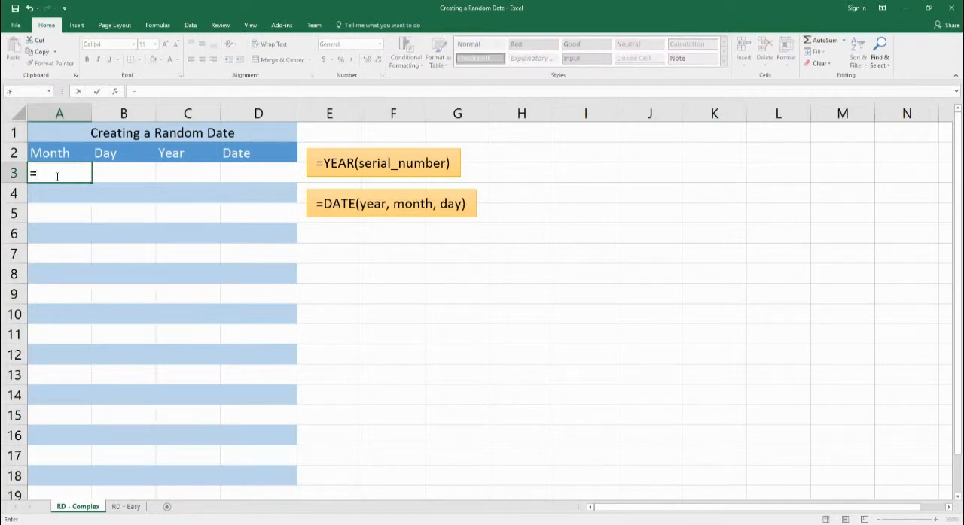
type("randb")
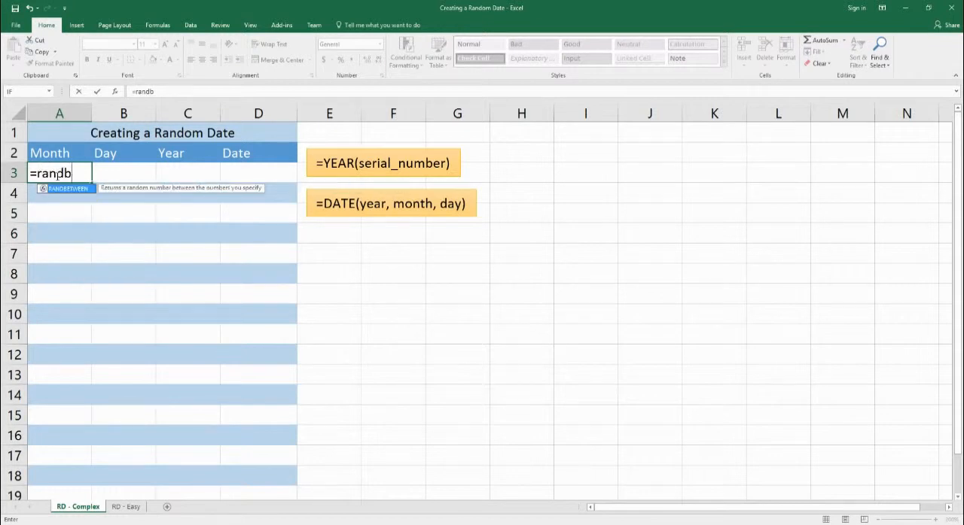
type("etween(")
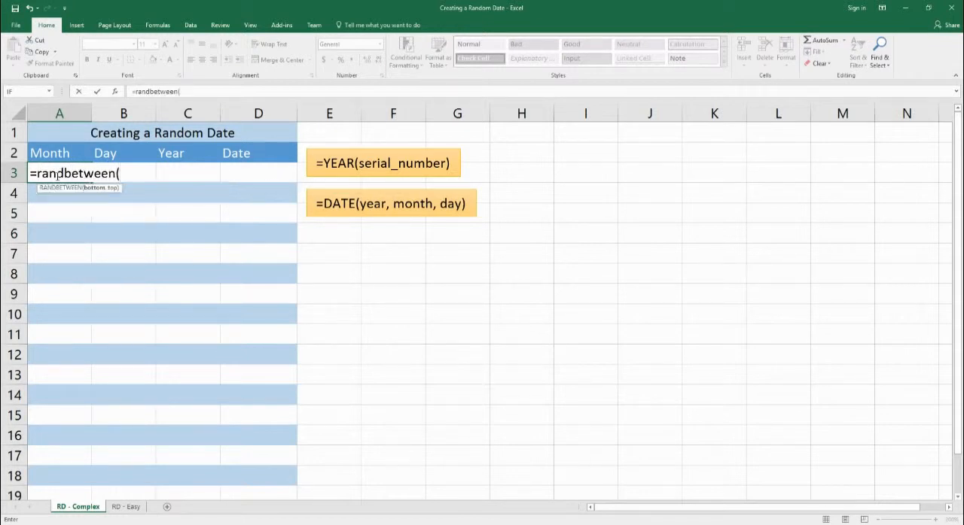
type("1,12)")
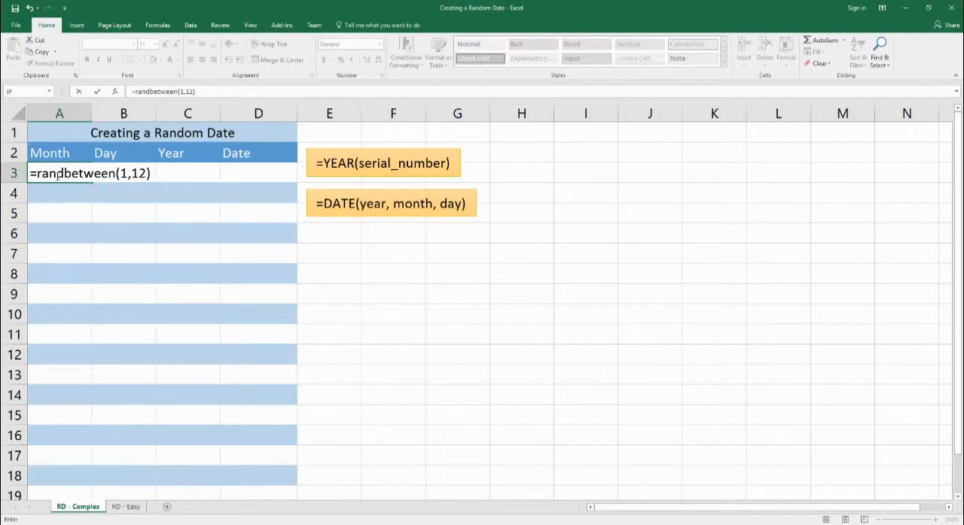
key("Return")
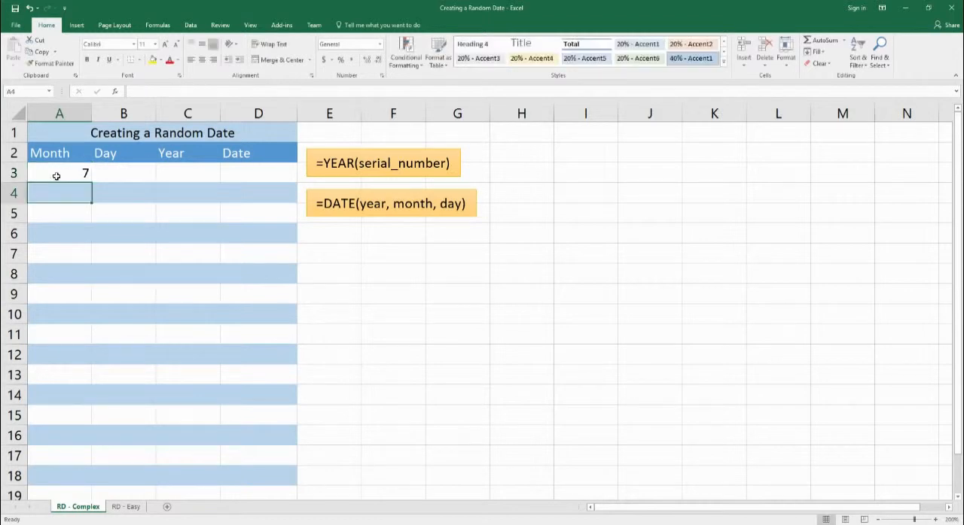
Step: Enter the same random month formula, =RANDBETWEEN(1,12), in cell A4
type("=radn")
key("BackSpace")
key("BackSpace")
type("ndbetween(1")
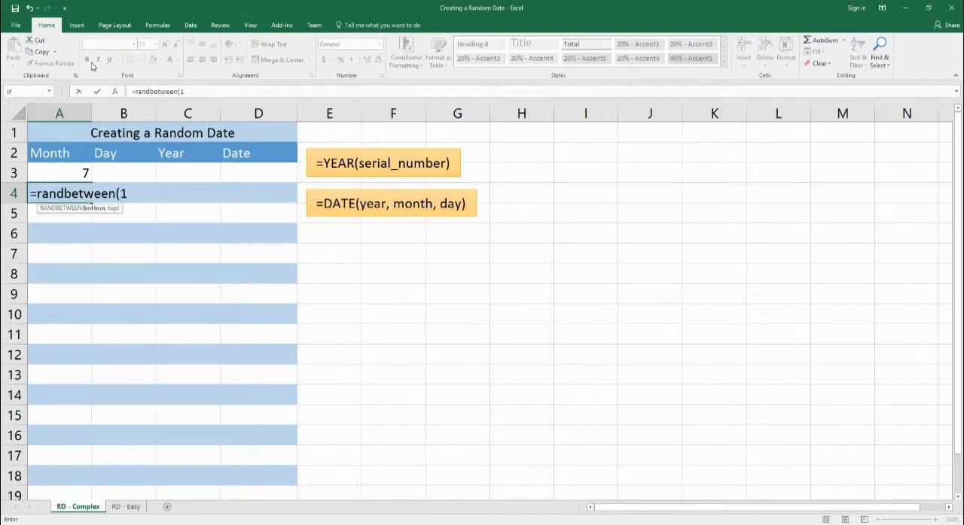
type(",12)")
key("Return")
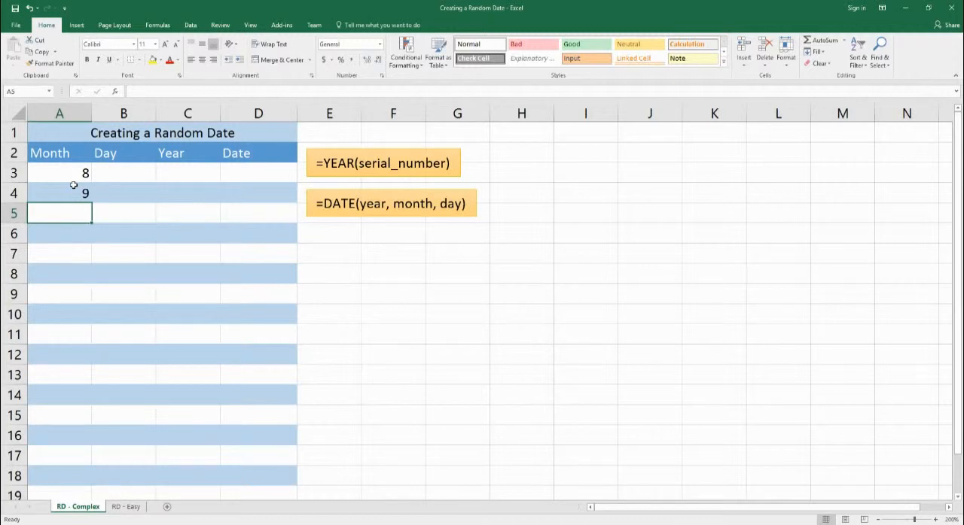
Step: Fill the random month formula through A18 and replace the formulas in A3:A18 with their static values
left_click_drag(80, 174, 75, 482)
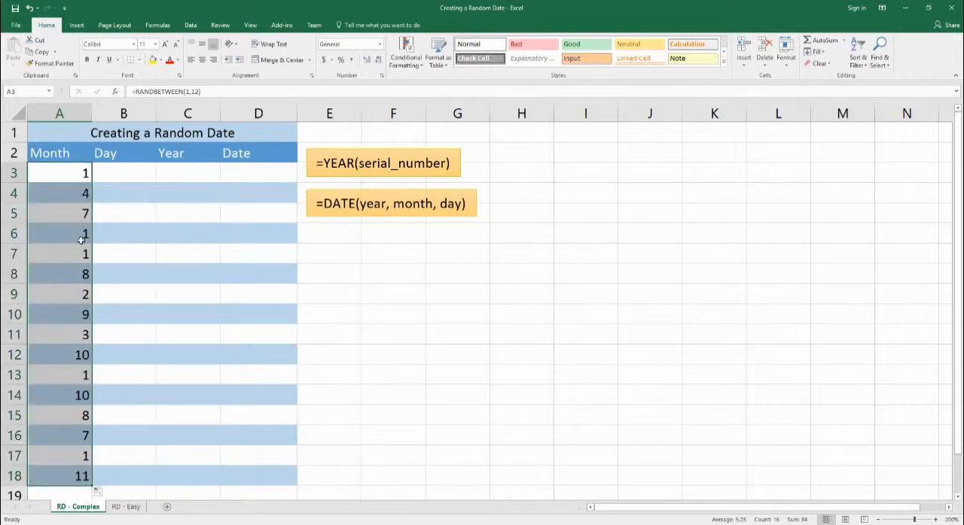
key("ctrl+c")
right_click(63, 183)
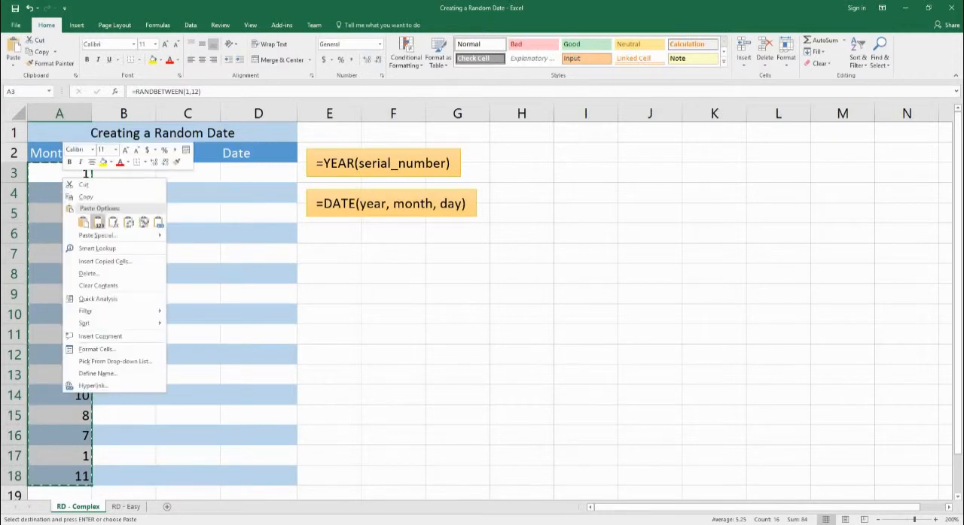
mouse_move(102, 236)
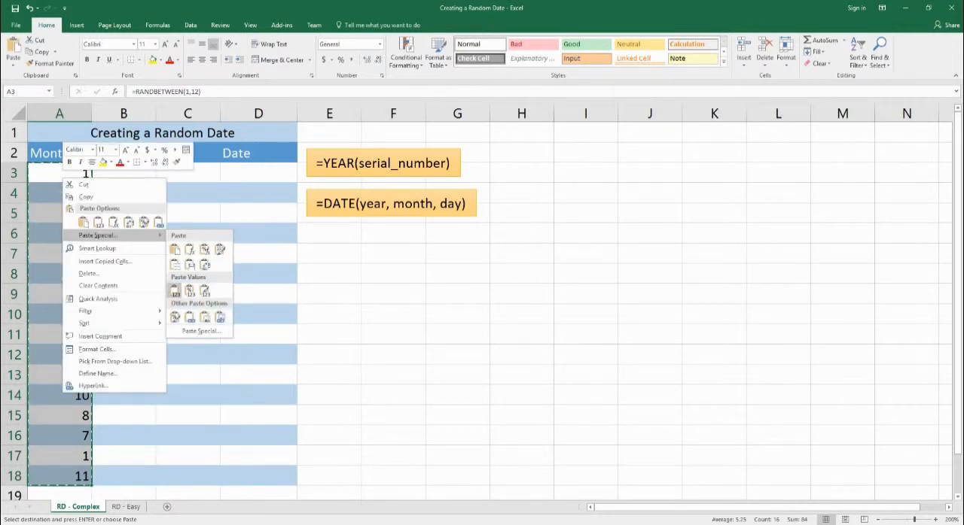
left_click(174, 291)
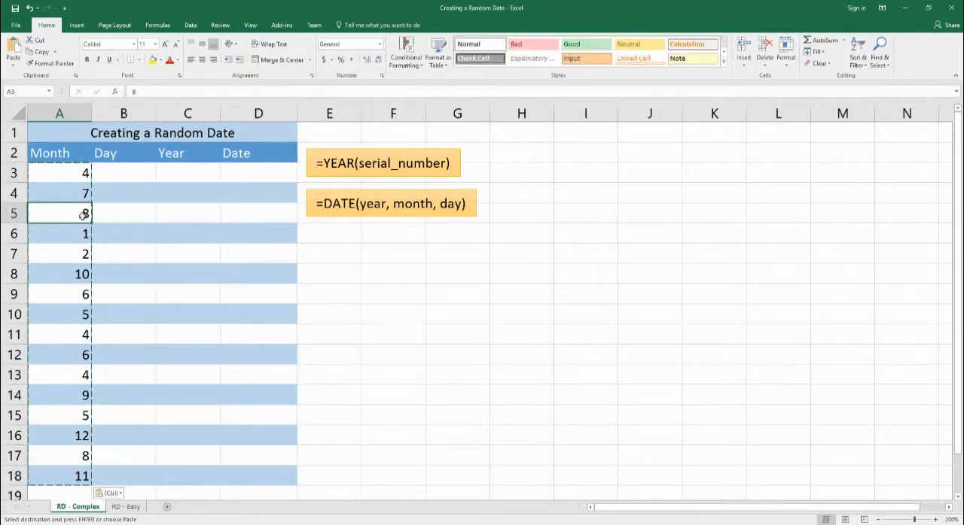
key("Escape")
Step: Enter =RANDBETWEEN(YEAR(1),YEAR(TODAY())) in cell C3 to generate a random year up to the current one
left_click(116, 182)
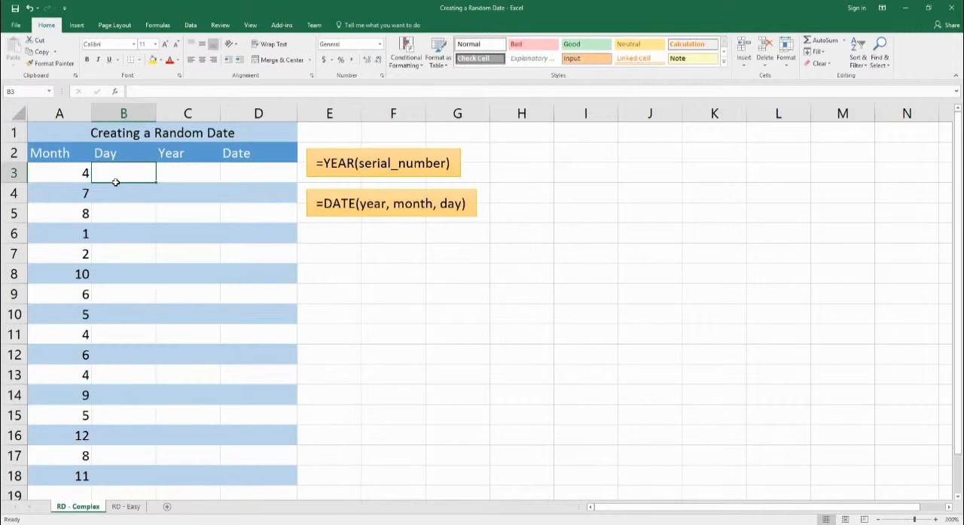
left_click(199, 177)
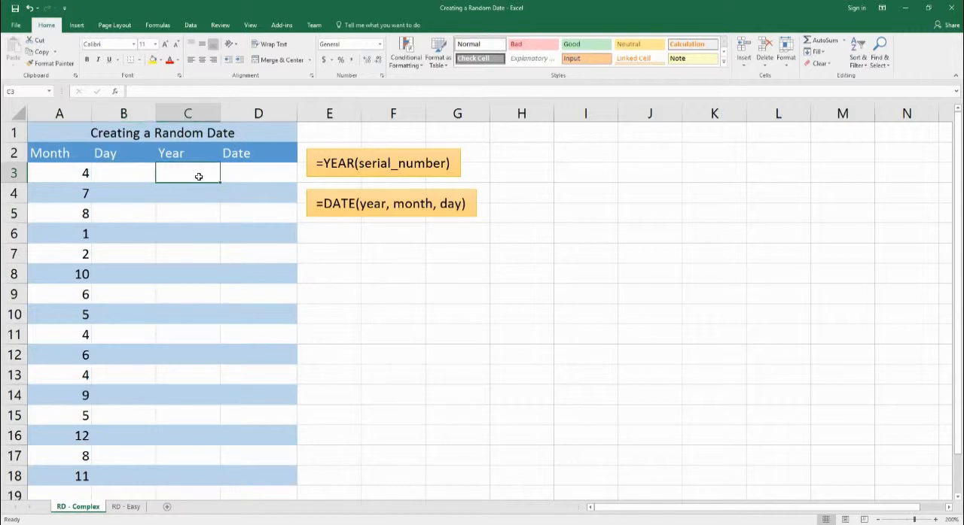
type("=rand")
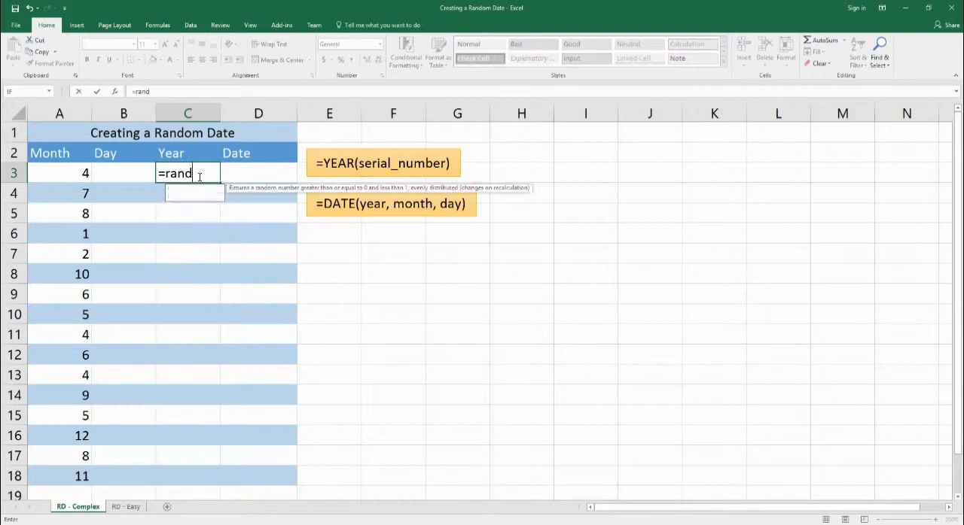
type("between(")
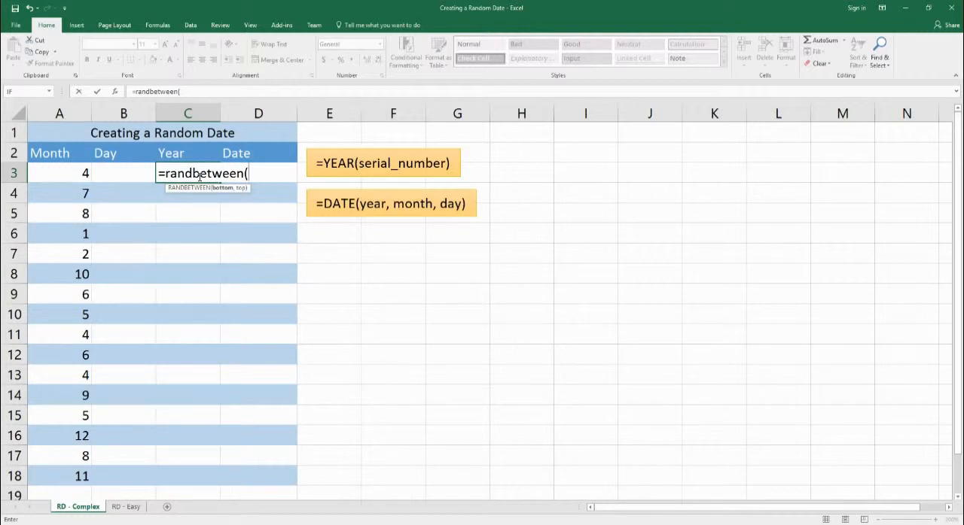
type("year")
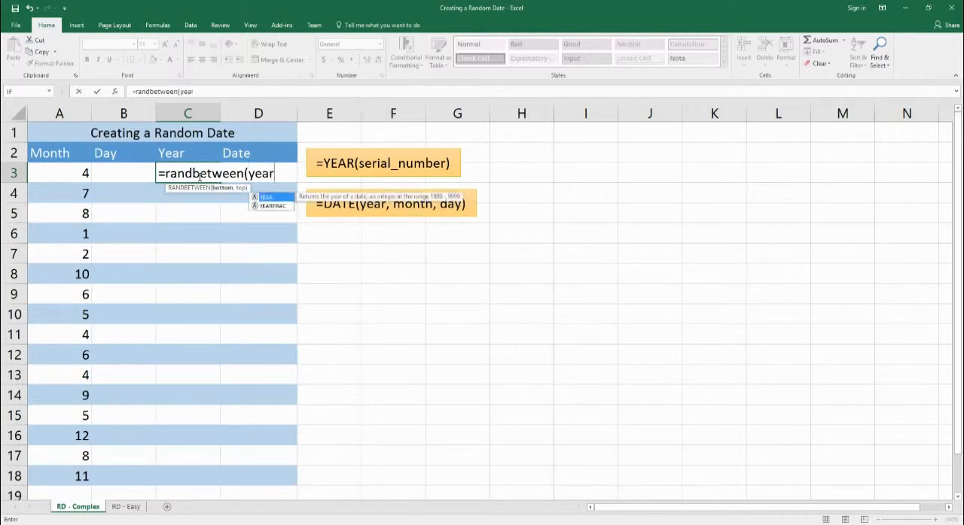
type("(")
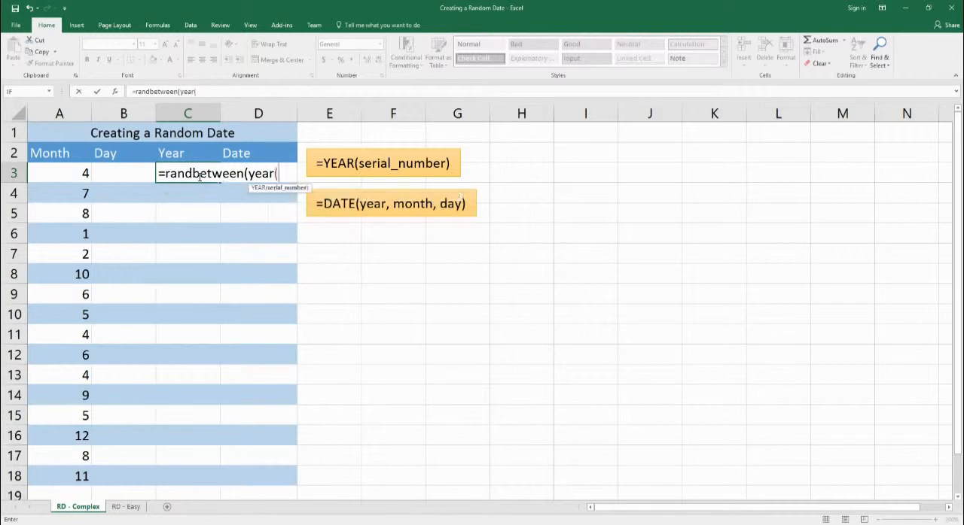
type("1)")
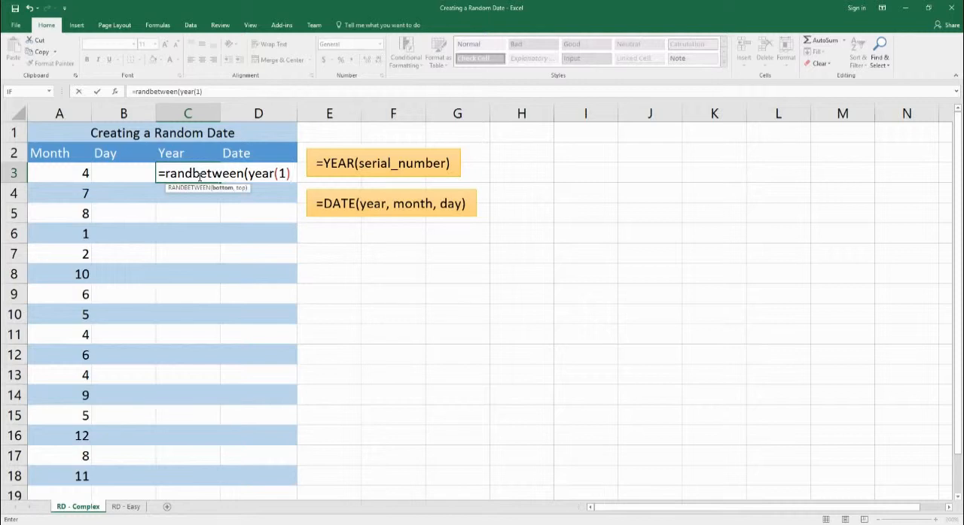
type(",")
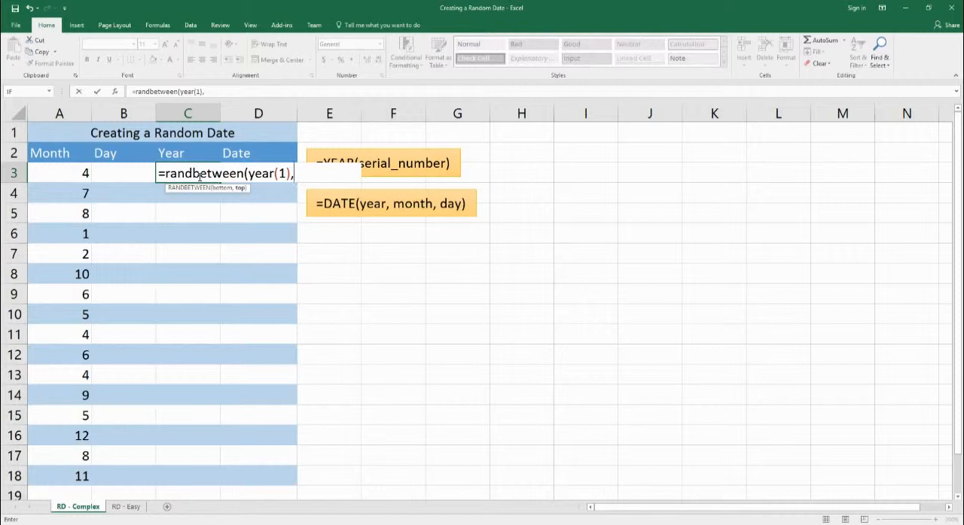
type("year")
type("(")
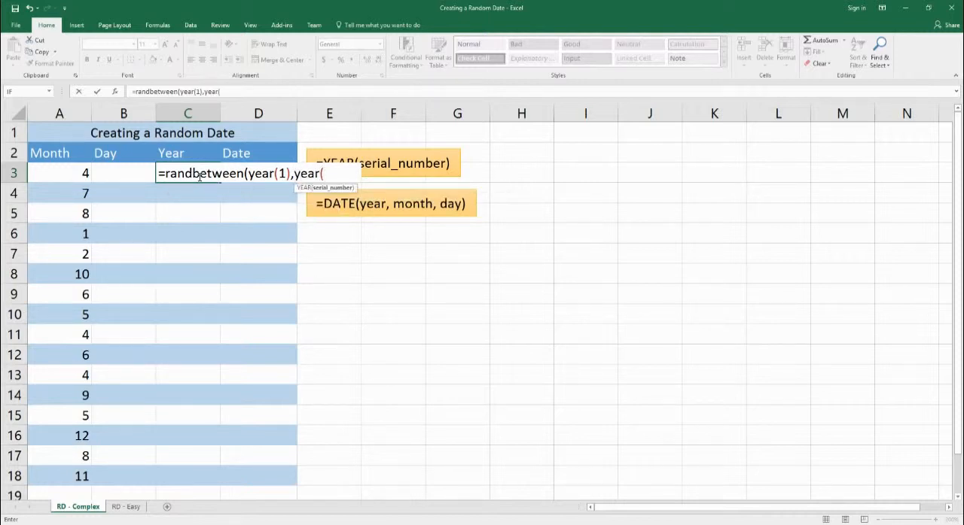
type("today()")
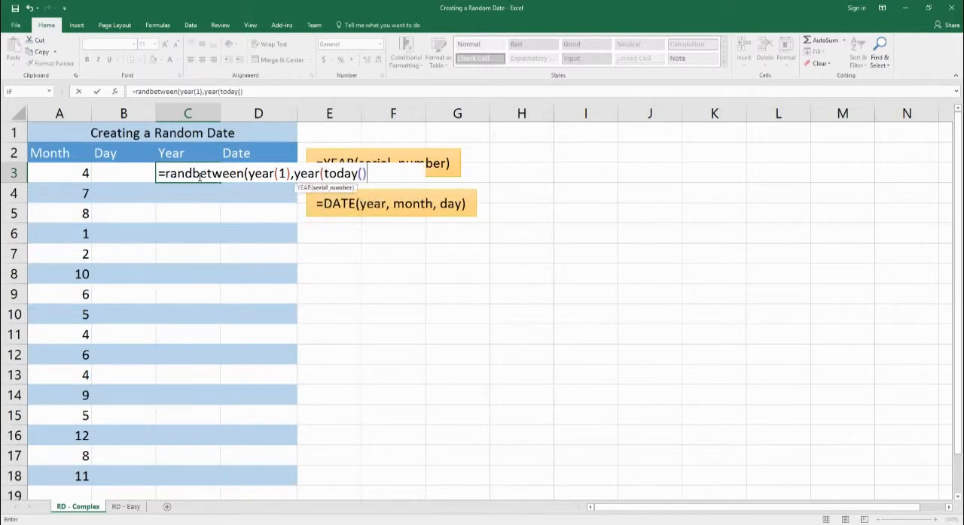
type(")")
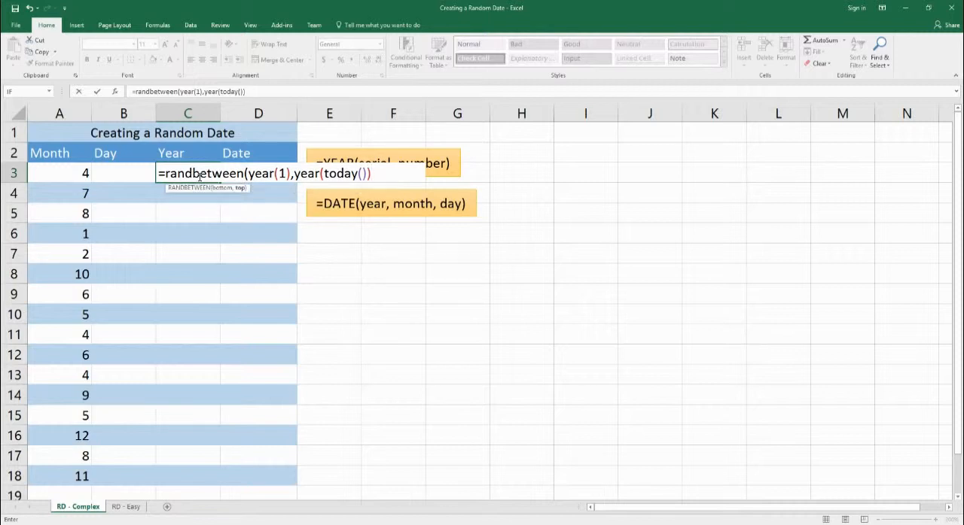
key("Return")
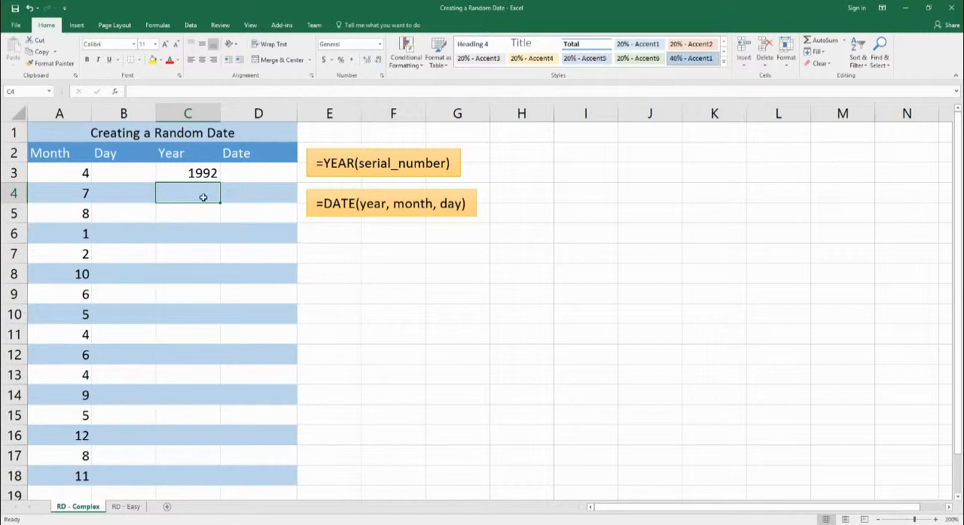
Step: Enter the same random year formula, =RANDBETWEEN(YEAR(1),YEAR(TODAY())), in cell C4
type("=ra")
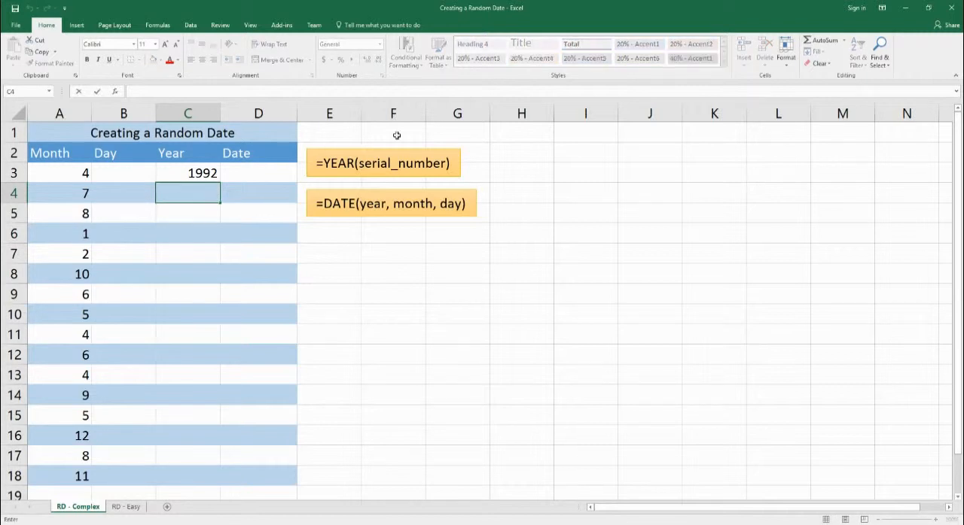
type("ndbetween(")
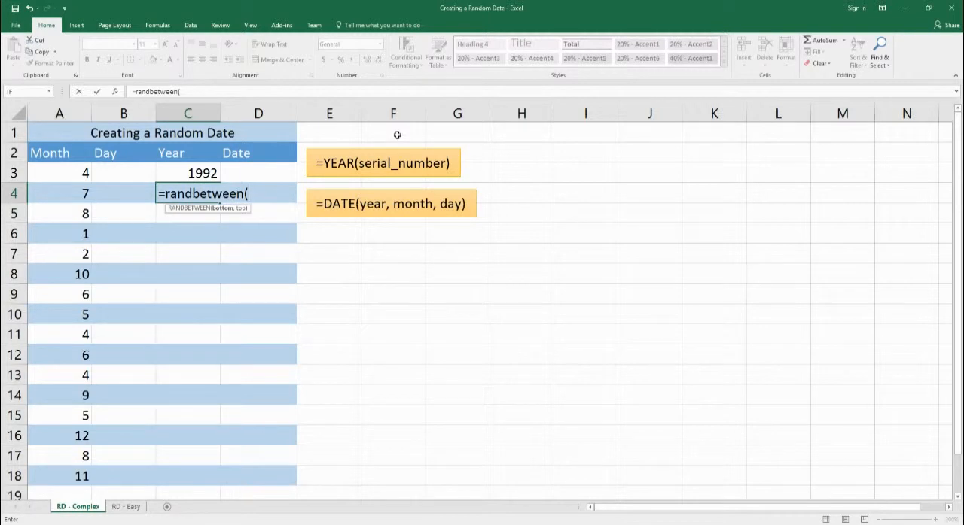
type("year(1),ye")
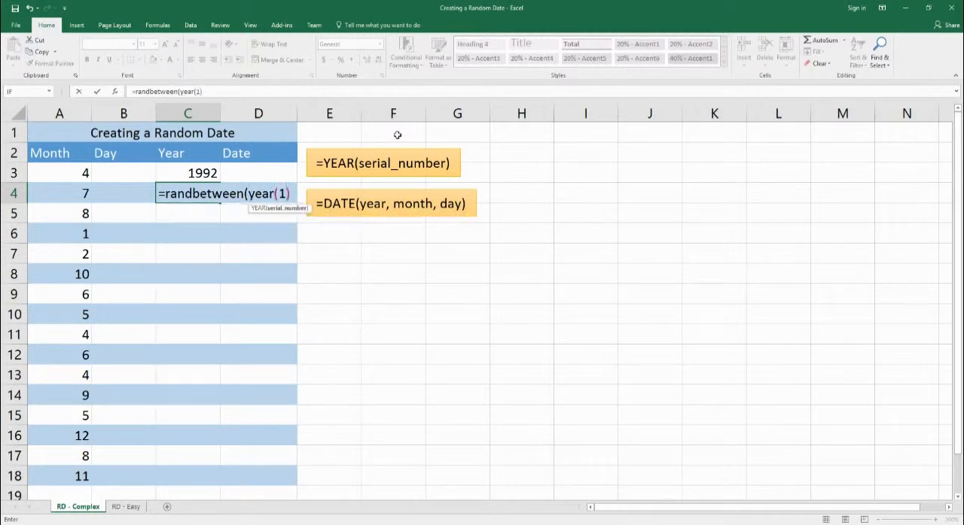
type("ar(")
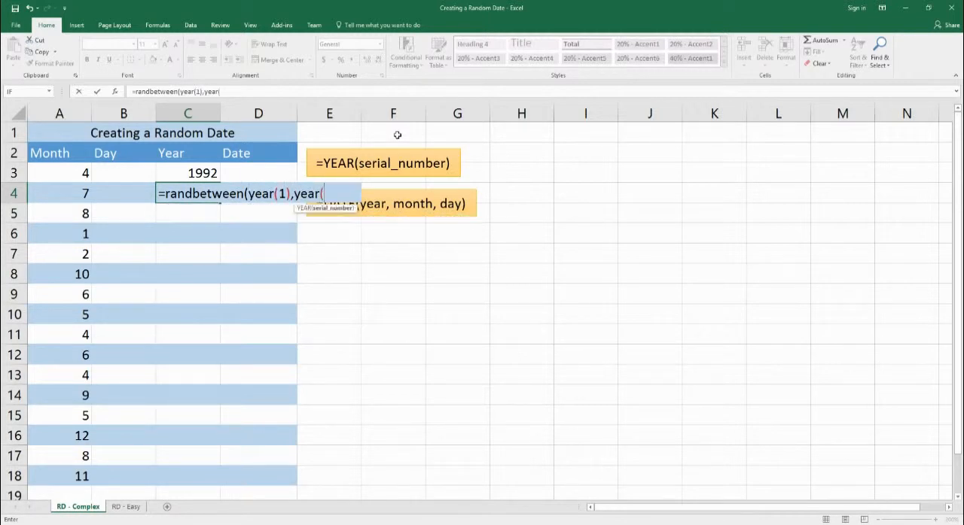
type("today()))")
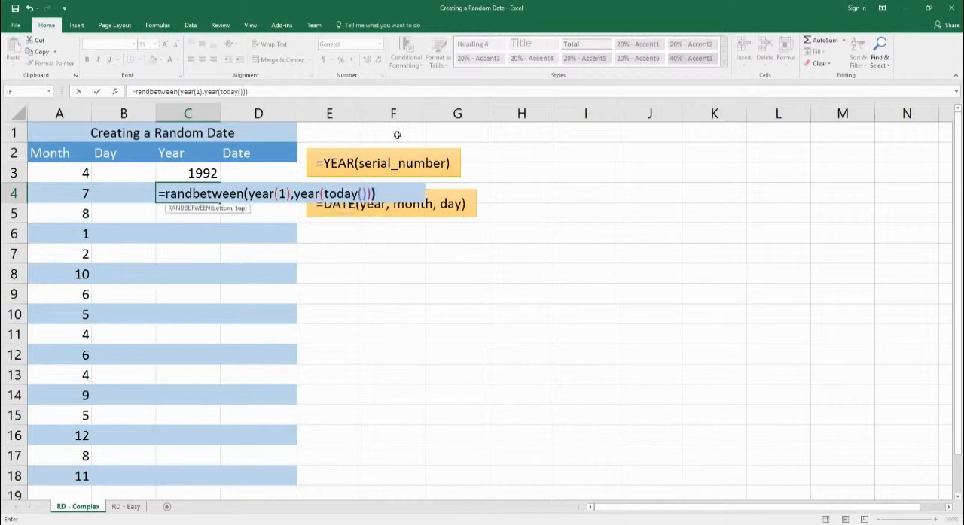
key("Return")
Step: Fill the random year formula through C18 and replace the formulas in C3:C18 with their static values
left_click_drag(194, 175, 205, 481)
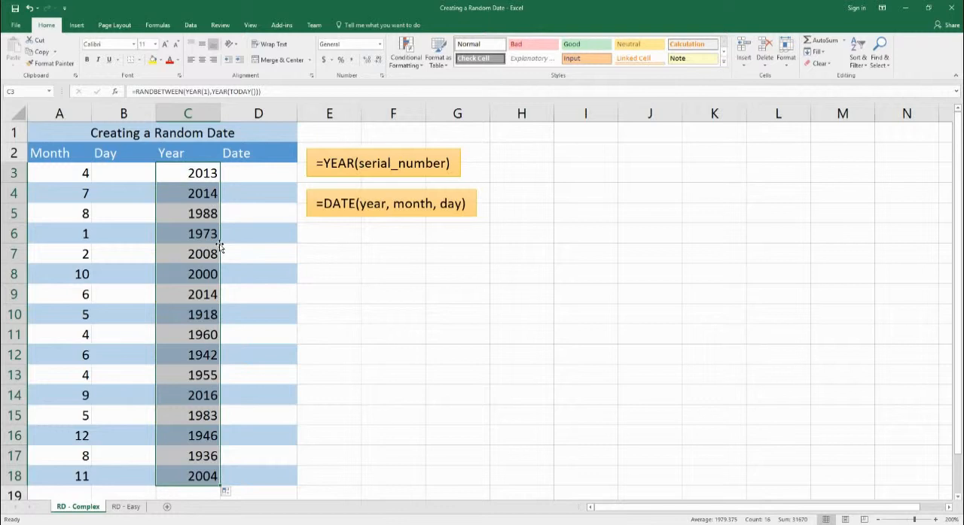
key("ctrl+c")
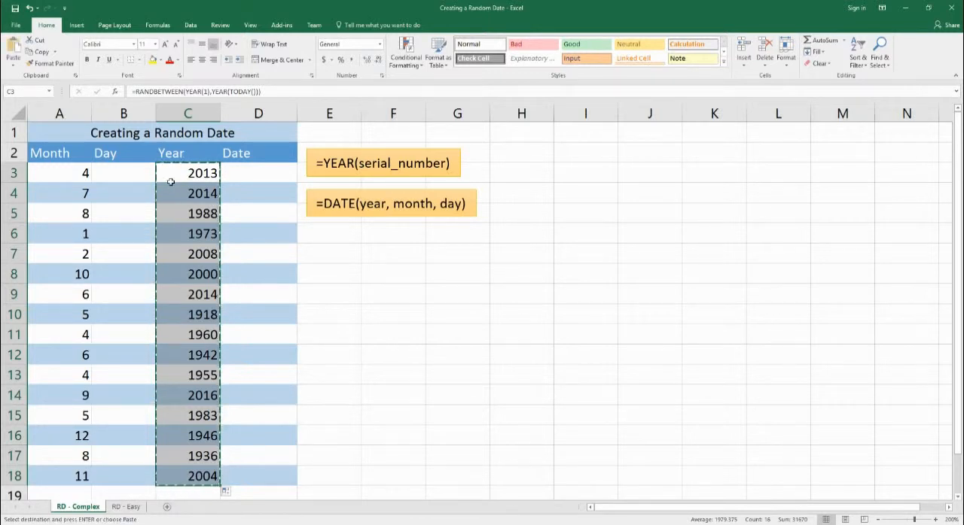
right_click(172, 181)
mouse_move(226, 235)
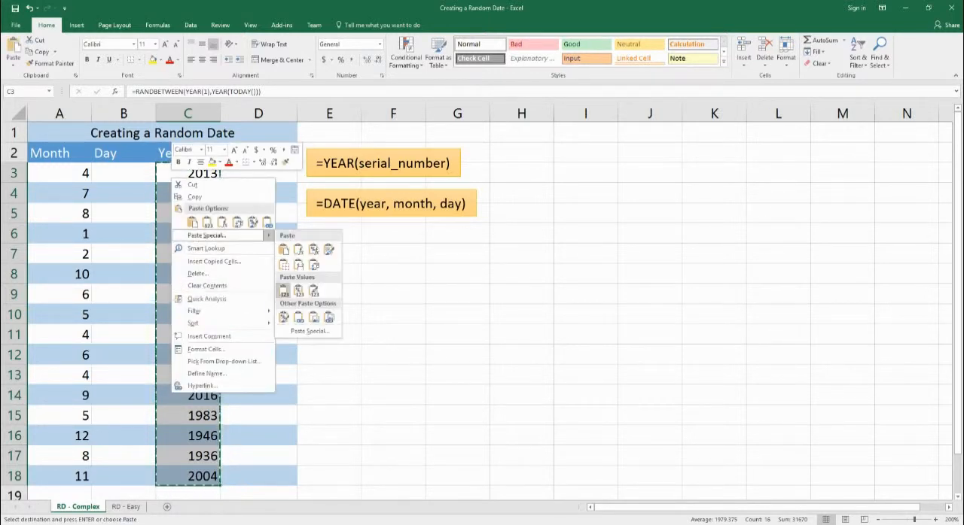
left_click(280, 295)
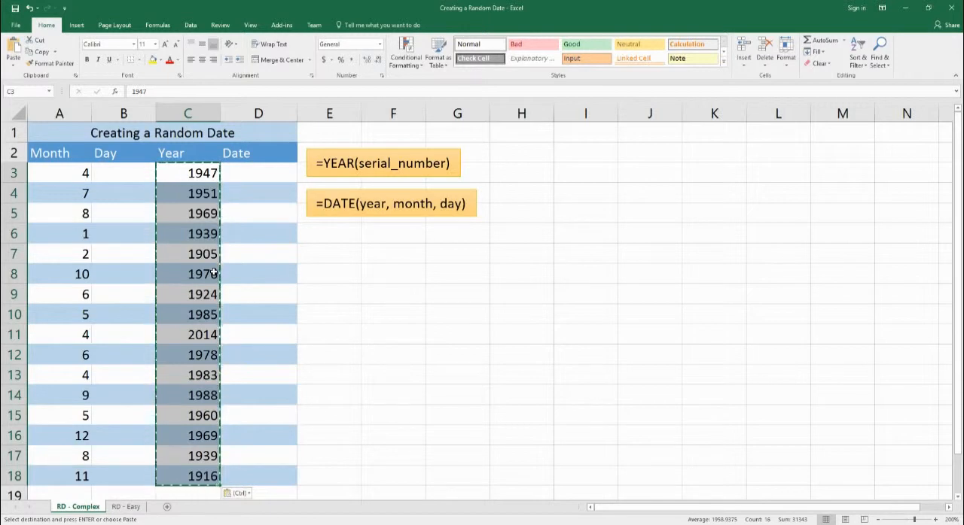
left_click(143, 215)
key("Escape")
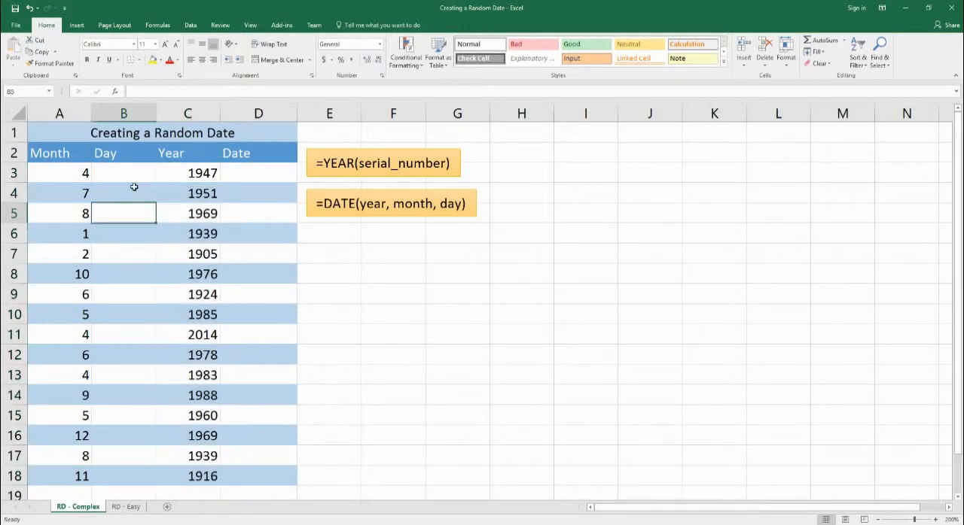
Step: Enter =IF(AND(A3=2,MOD(C3,4)=0),29,"Nope") in cell B3 to return 29 for February in leap years
left_click(133, 176)
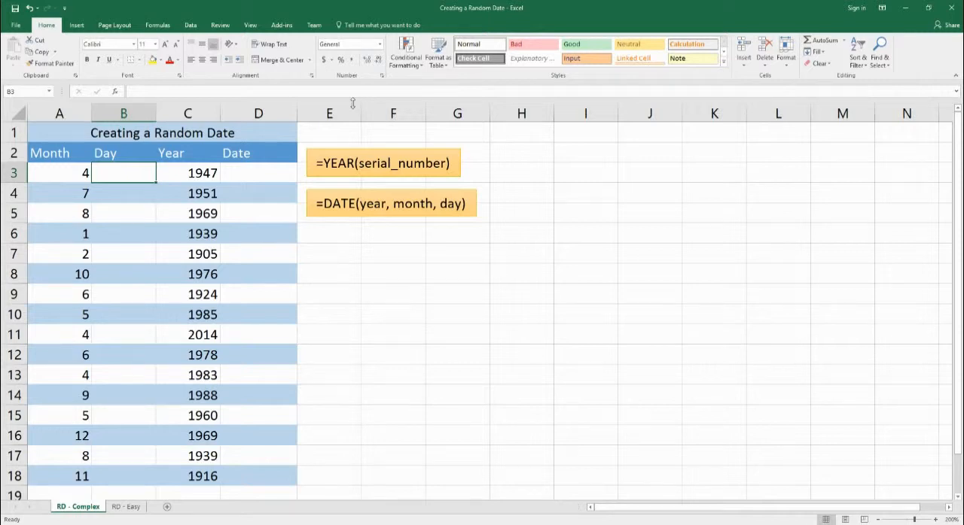
type("=if(")
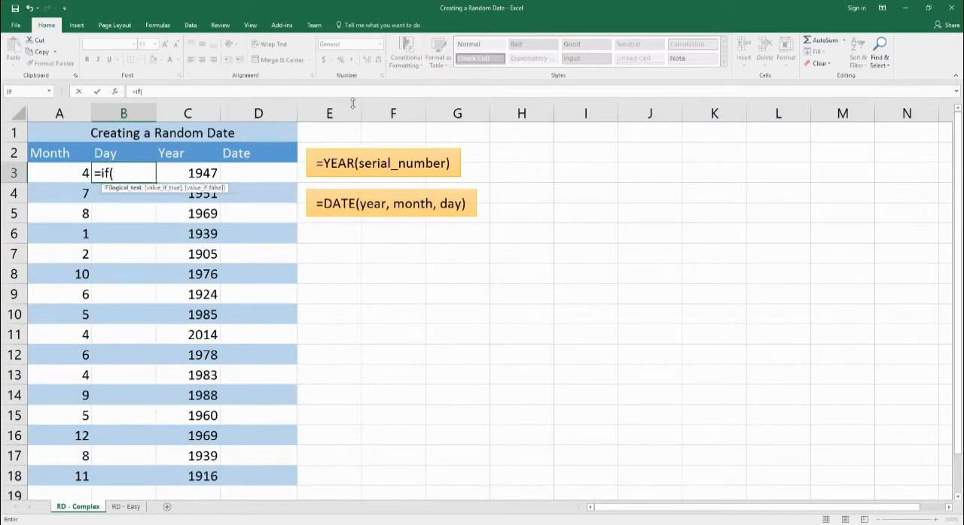
type("and")
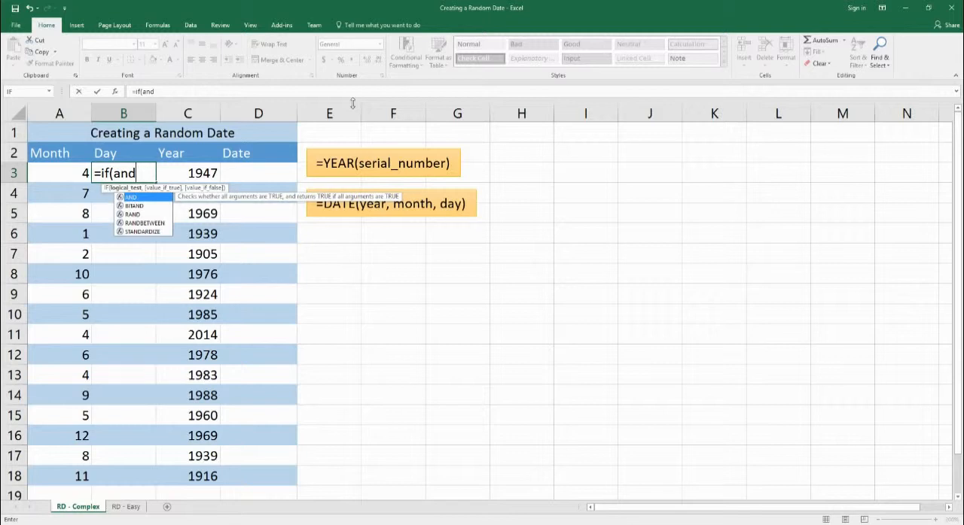
type("(a")
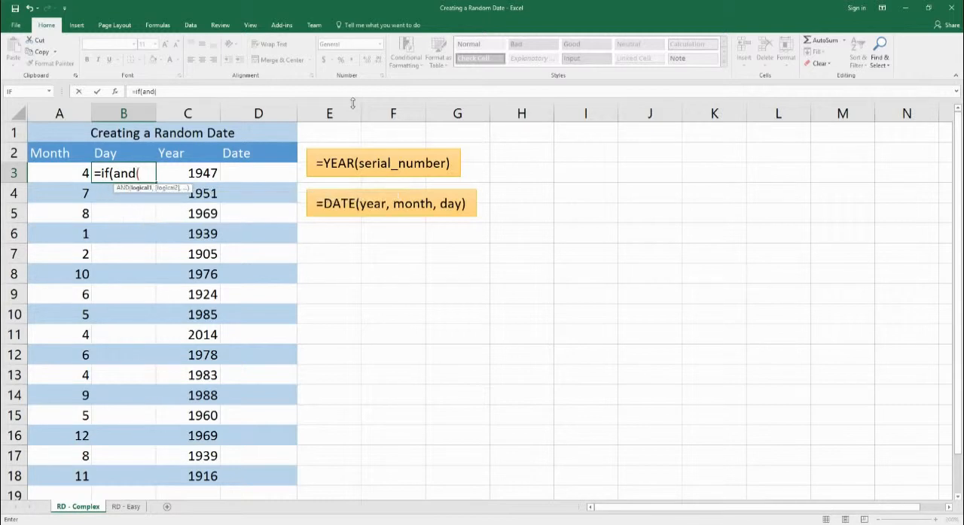
type("3")
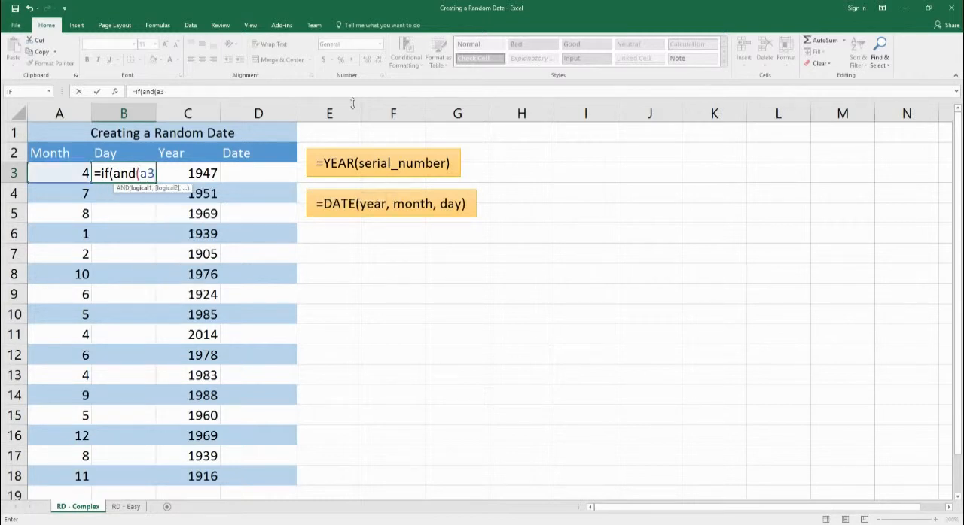
type("=2,")
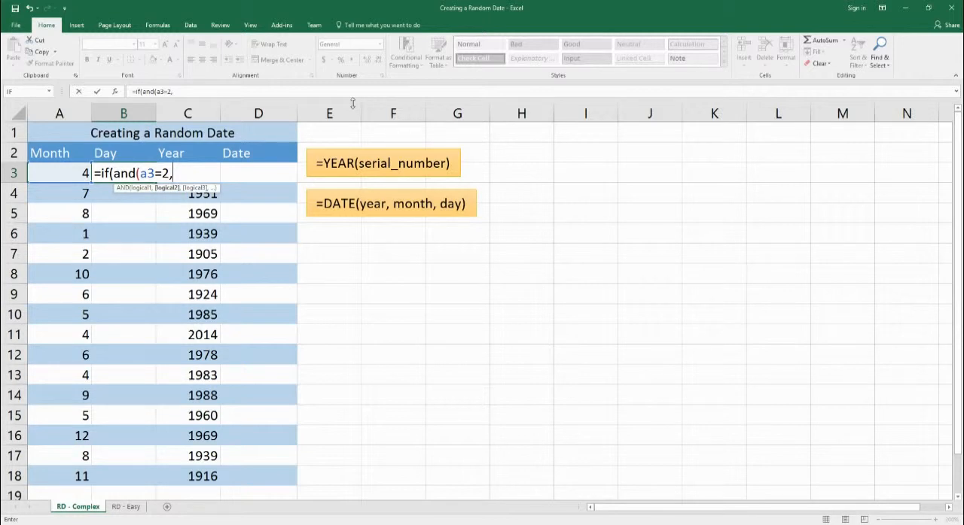
type("m")
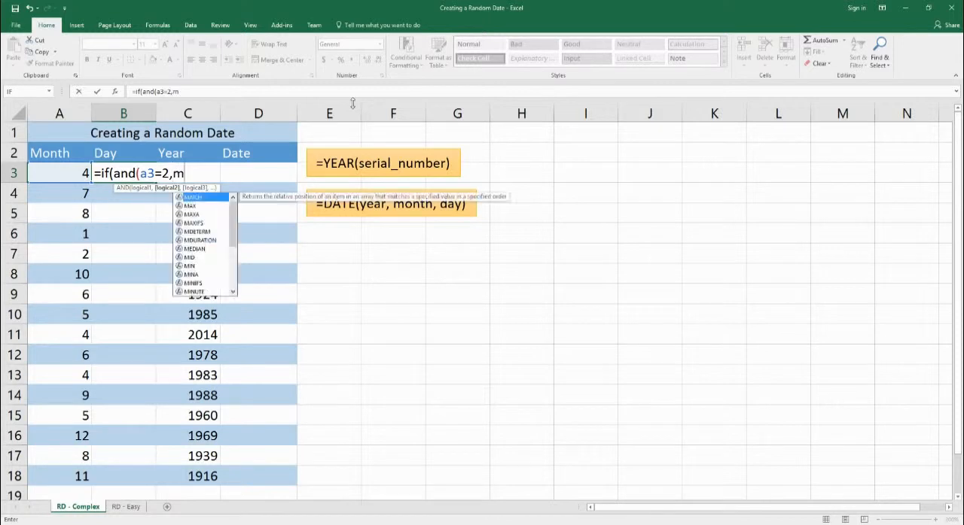
type("od(c3,4")
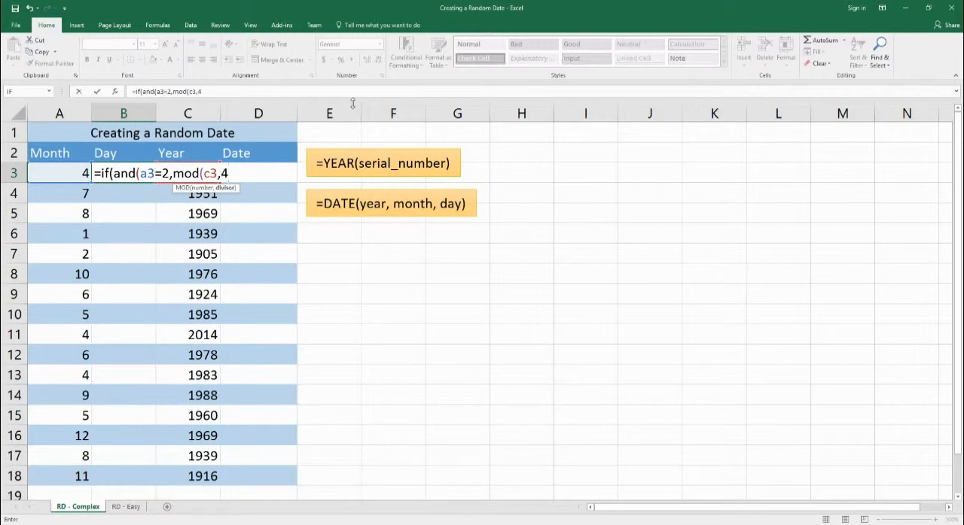
type(")=0")
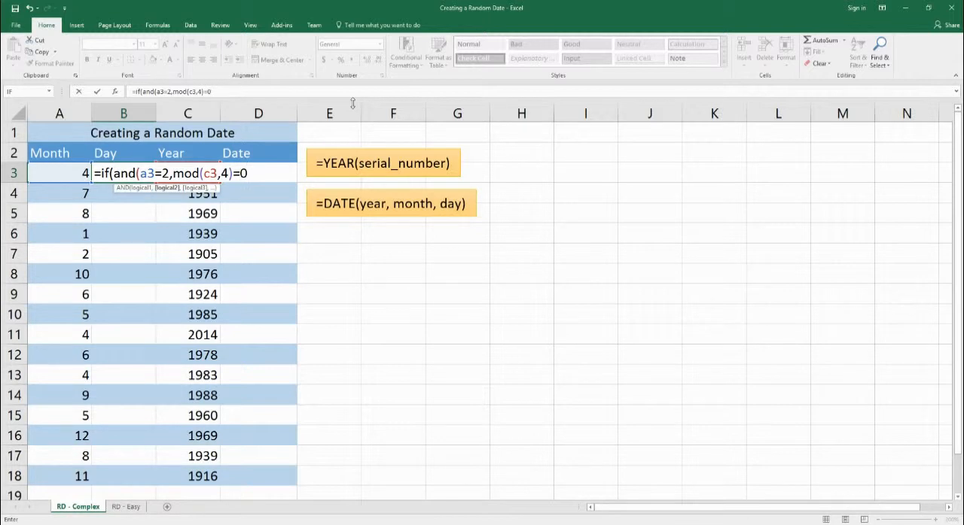
type("),29")
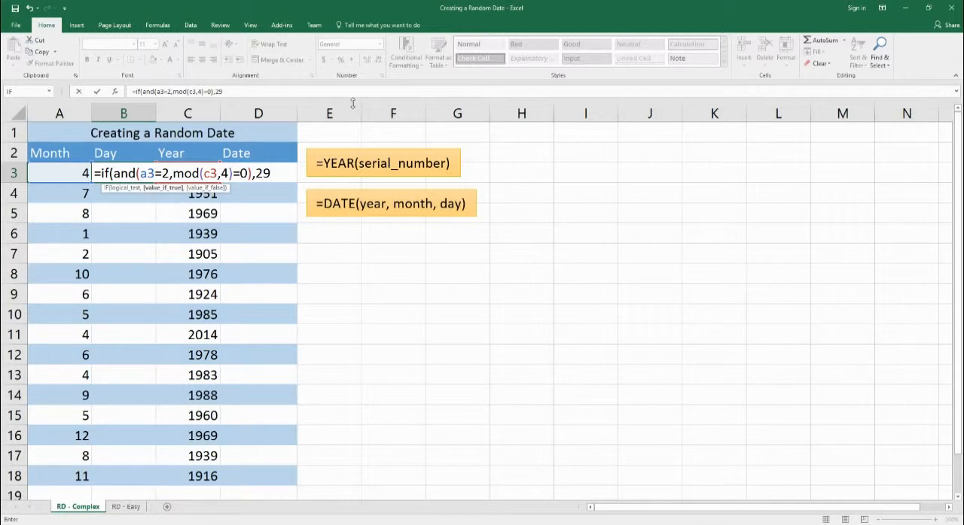
type(",\"Nope\"")
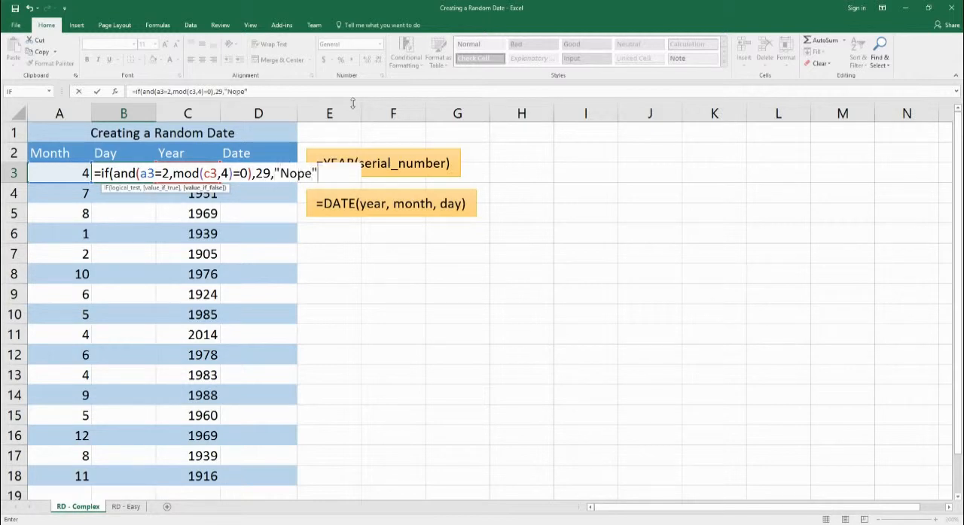
type(")")
key("Return")
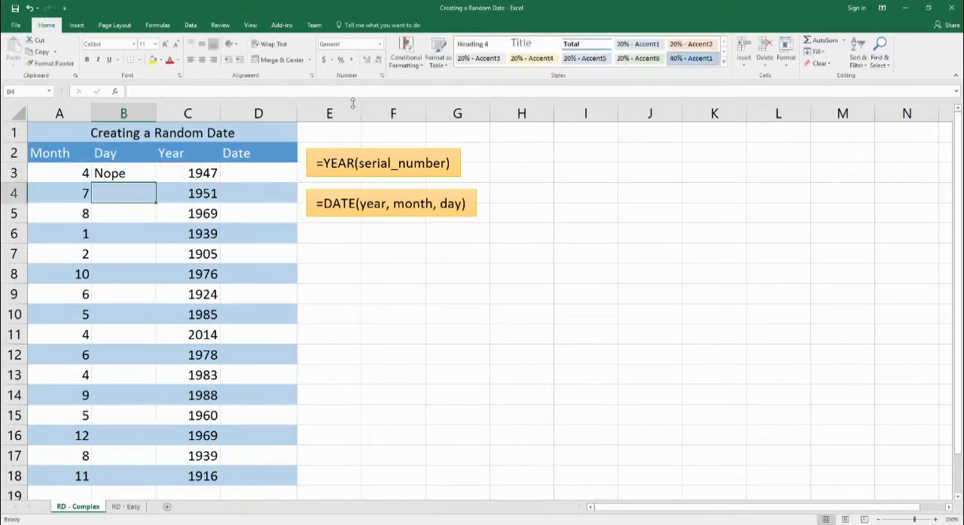
Step: Fill the leap-year day formula from B3 through B18 without formatting
left_click(152, 176)
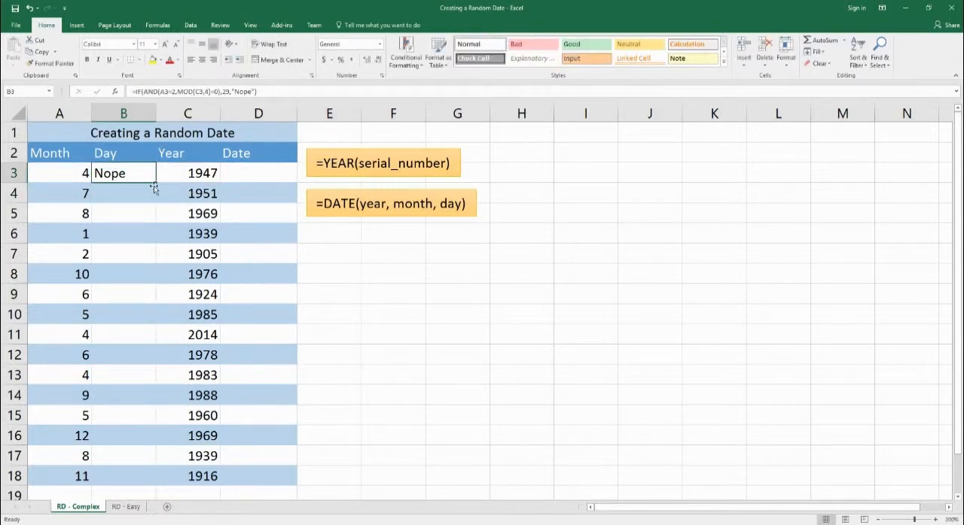
left_click_drag(157, 183, 150, 482)
left_click(168, 493)
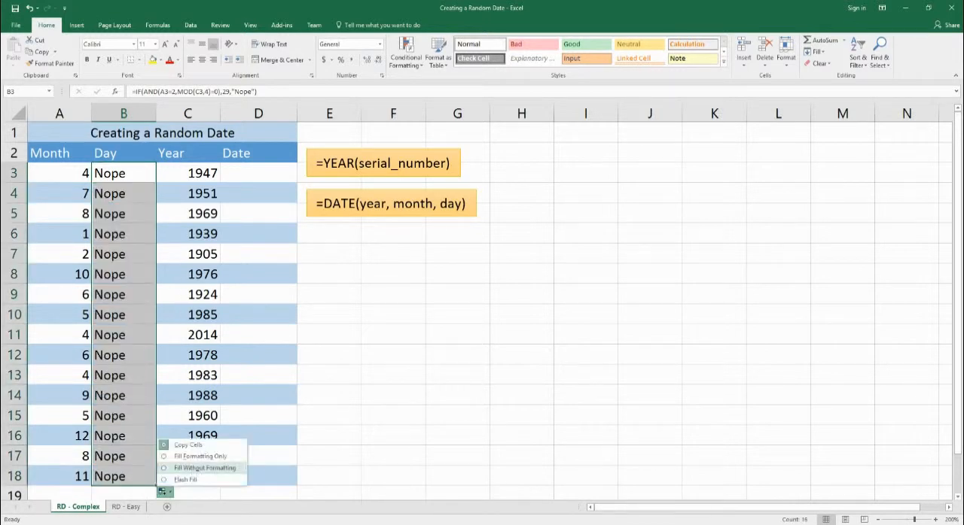
left_click(188, 467)
Step: Check the February result in row 7, and set the month in A9 to 2 to test the leap-year formula
left_click(75, 254)
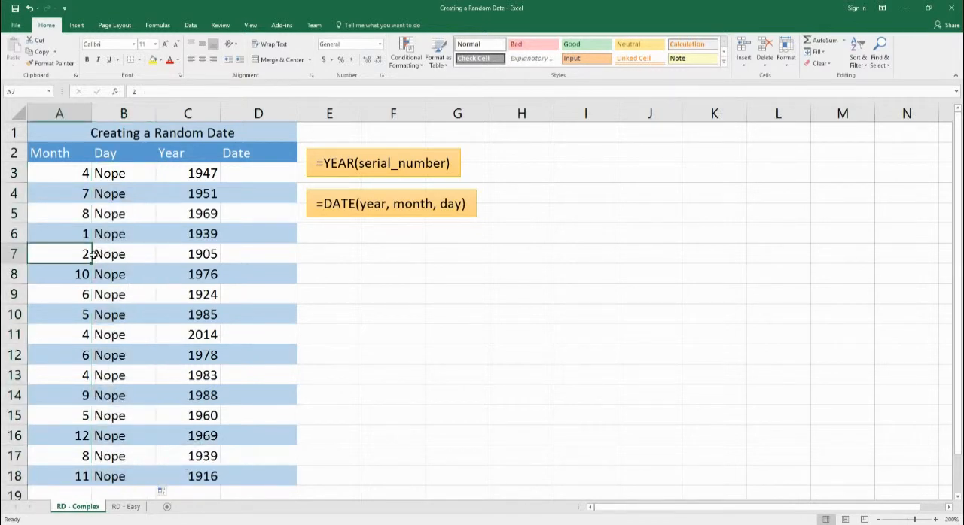
left_click(202, 256)
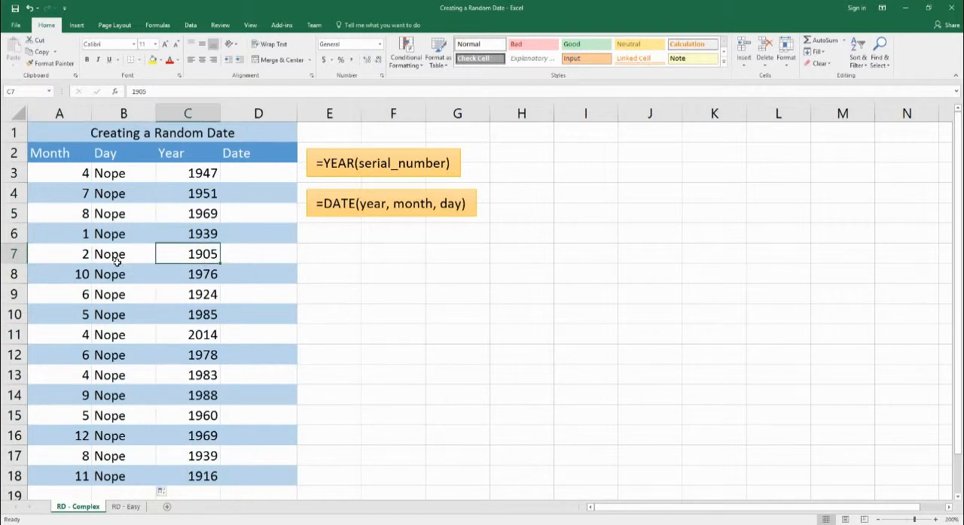
left_click(89, 303)
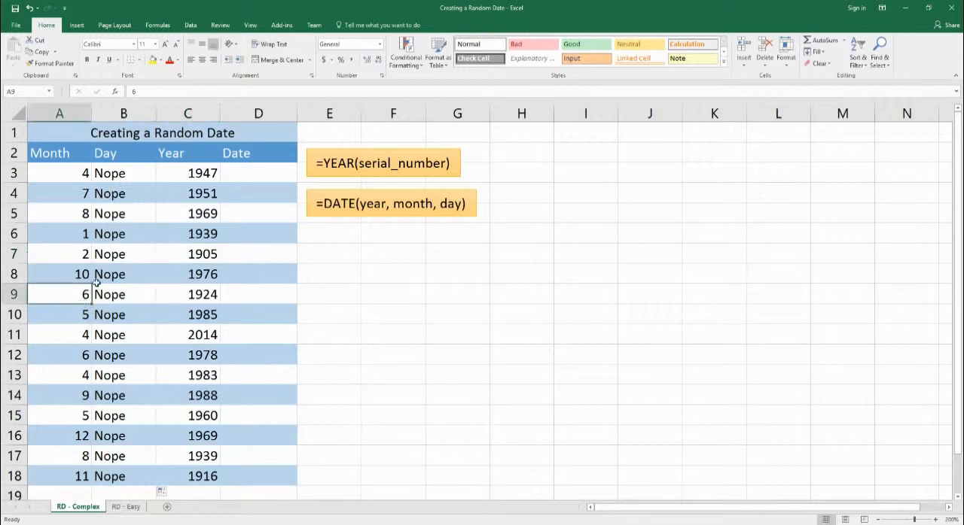
type("2")
key("Tab")
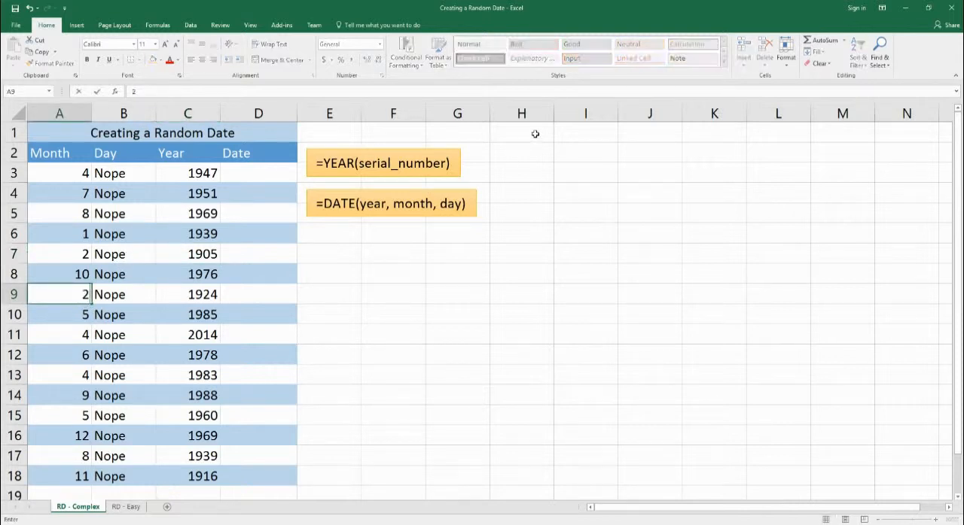
type("29")
key("Return")
left_click(140, 298)
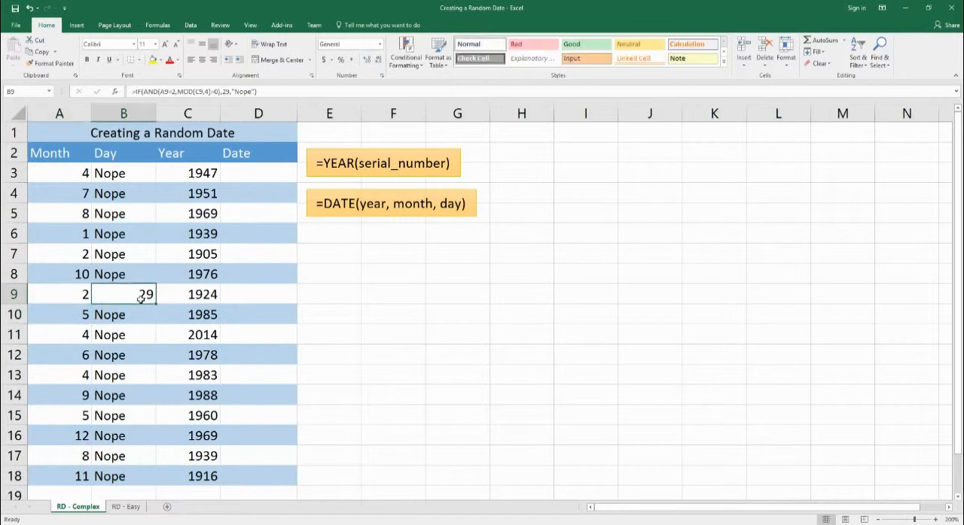
left_click(78, 298)
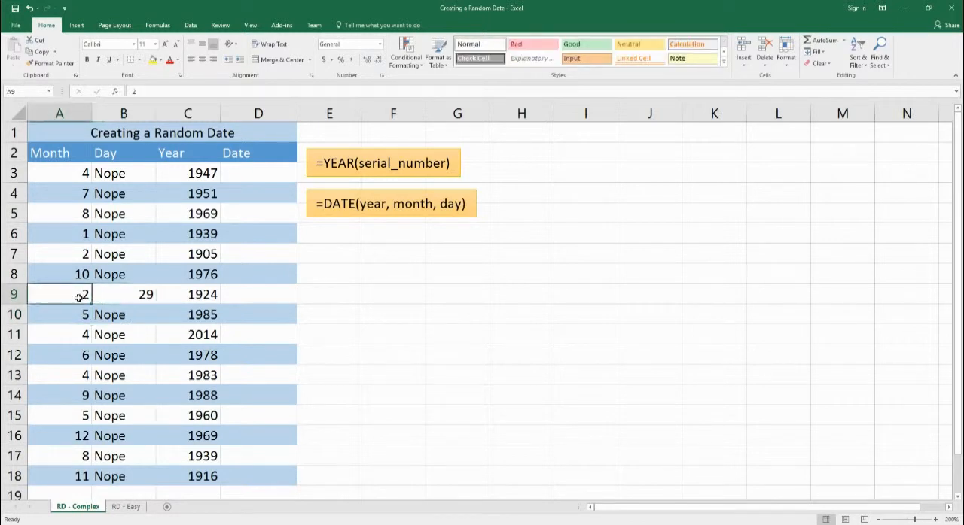
left_click(197, 298)
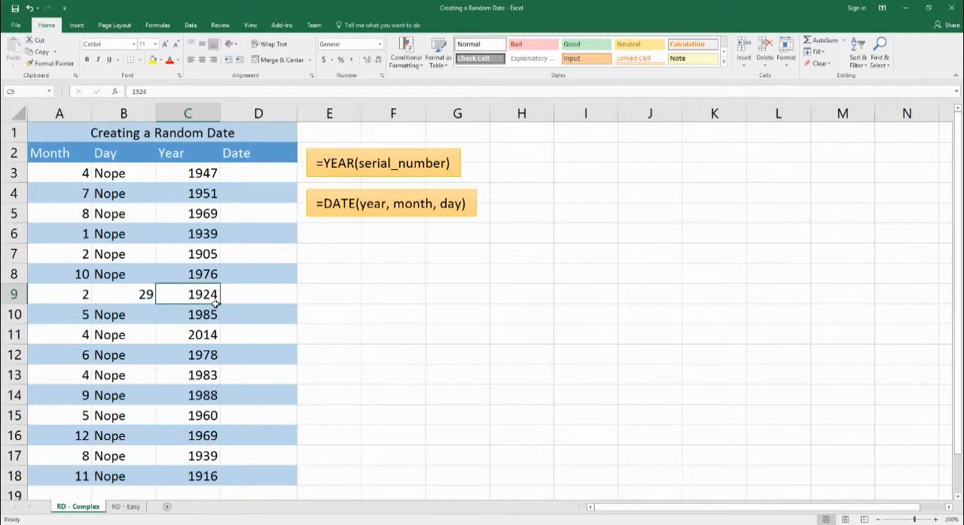
left_click(136, 305)
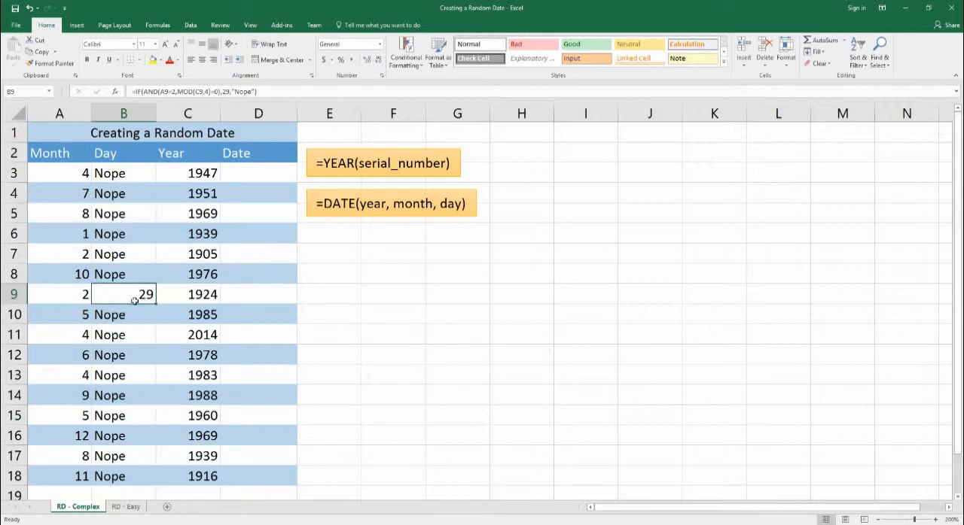
Step: Replace "Nope" in B3's formula with the nested IF(AND(A3=2,MOD(C3,4)<>0),28,"Nope") to cover February in non-leap years
double_click(122, 180)
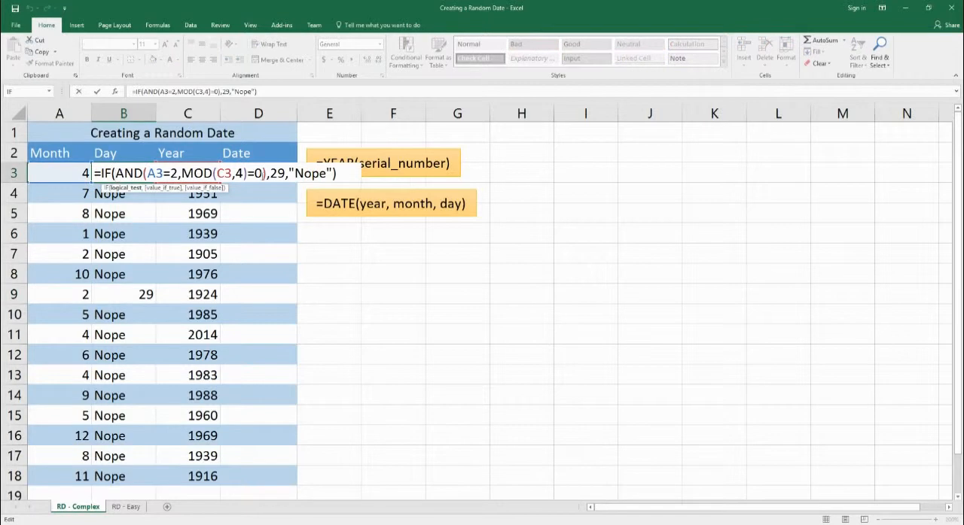
left_click_drag(288, 174, 332, 174)
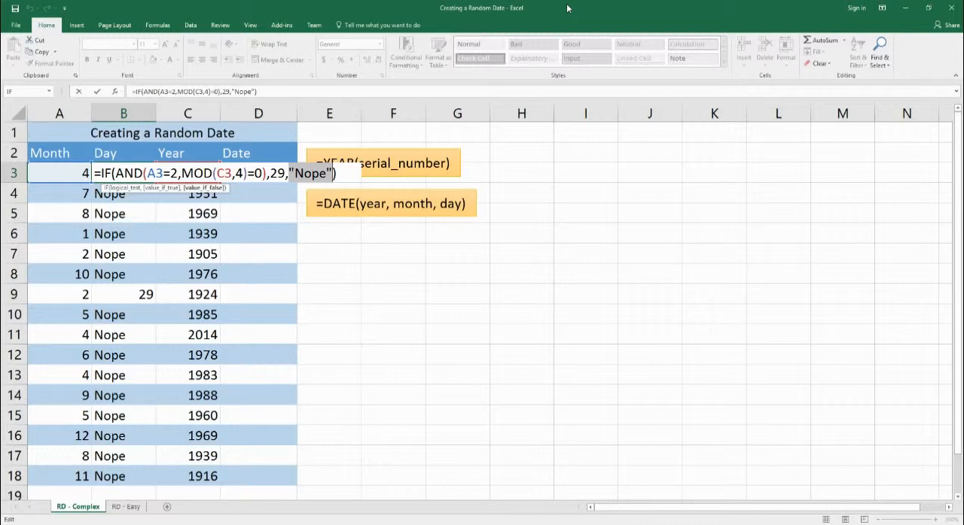
key("BackSpace")
type("if(")
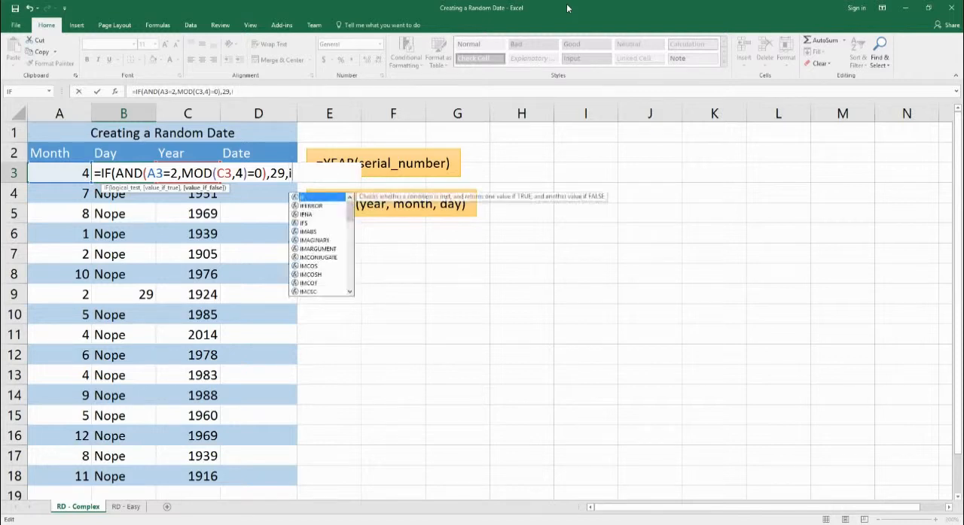
type("an")
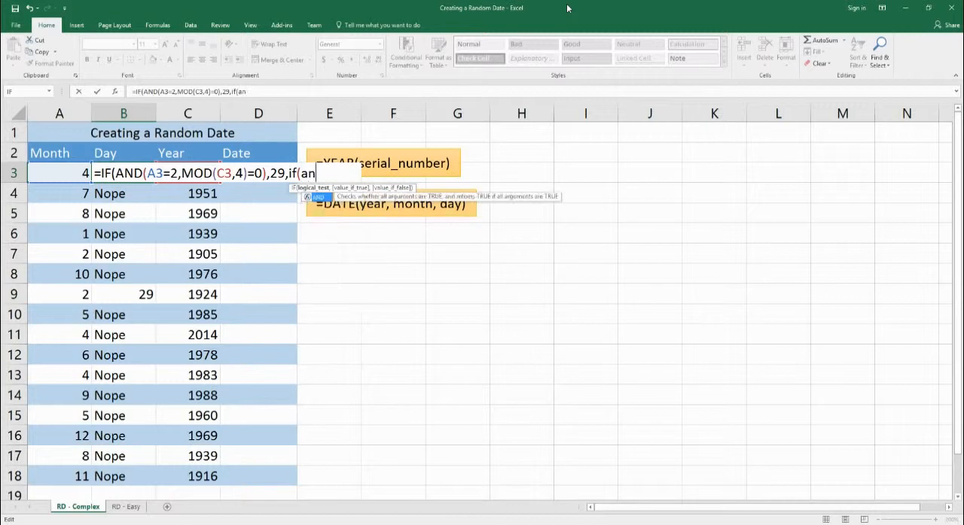
type("d(")
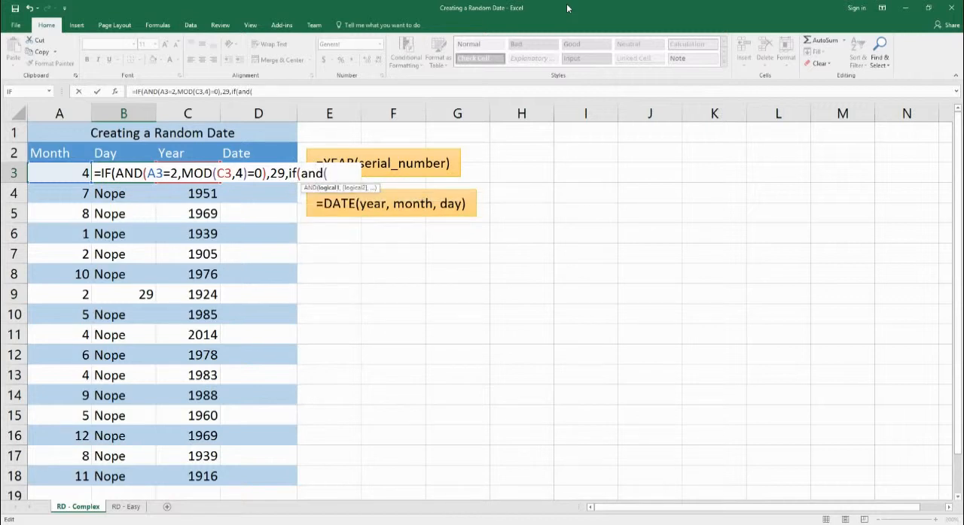
type("a3=")
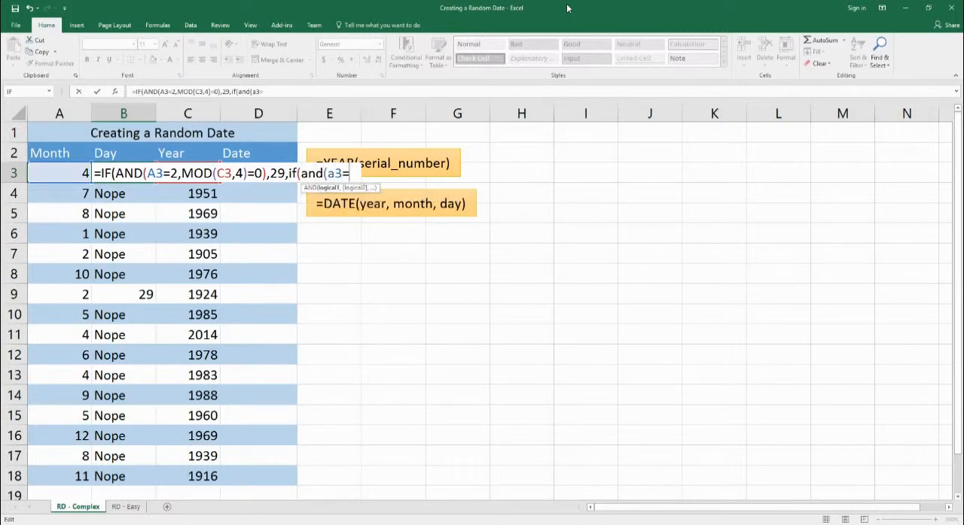
type("2,mod")
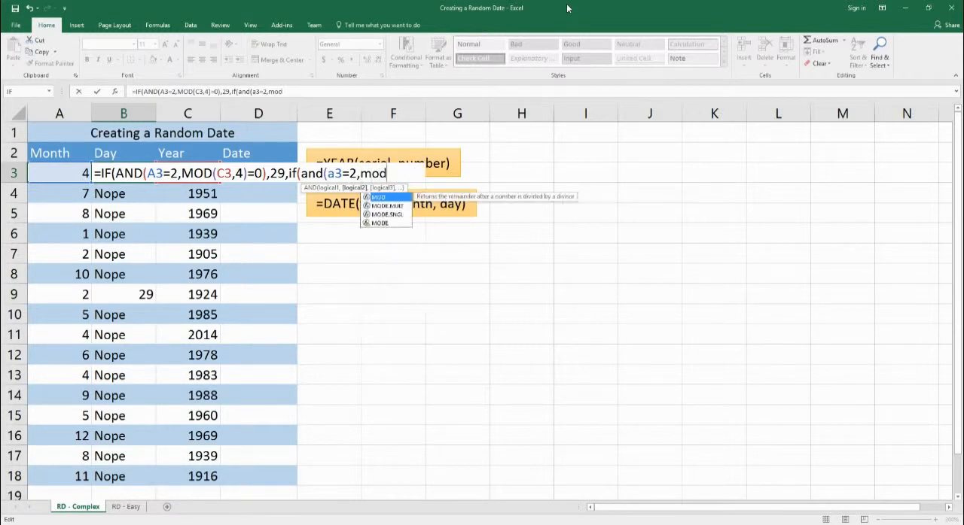
type("(c")
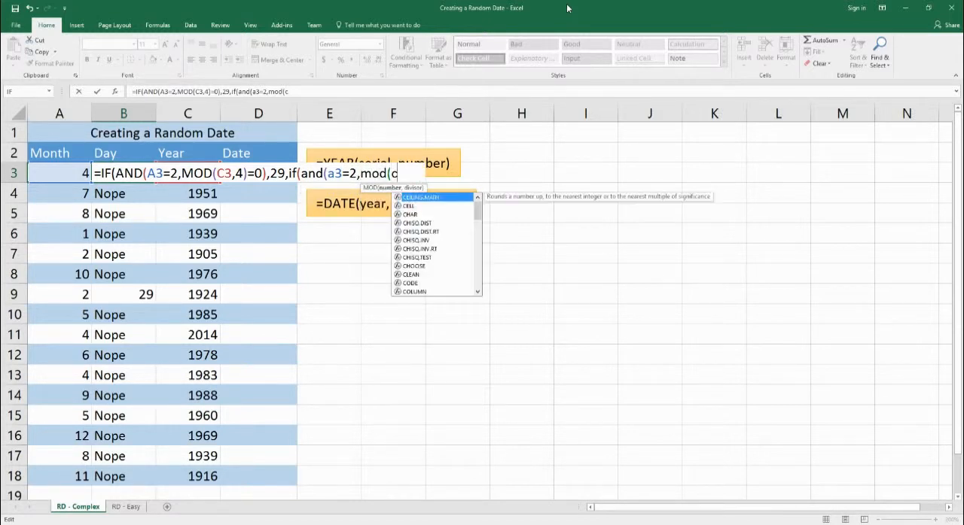
type("3,4)<>0")
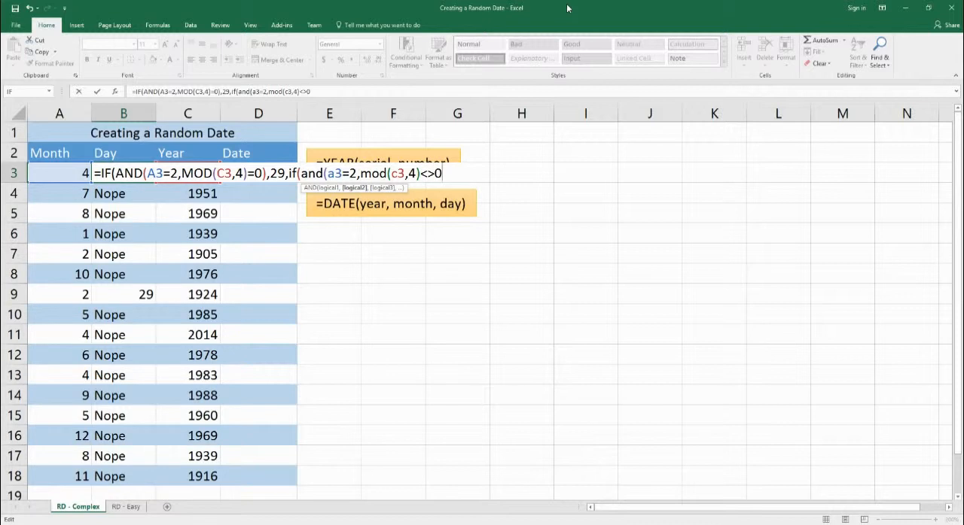
type(")")
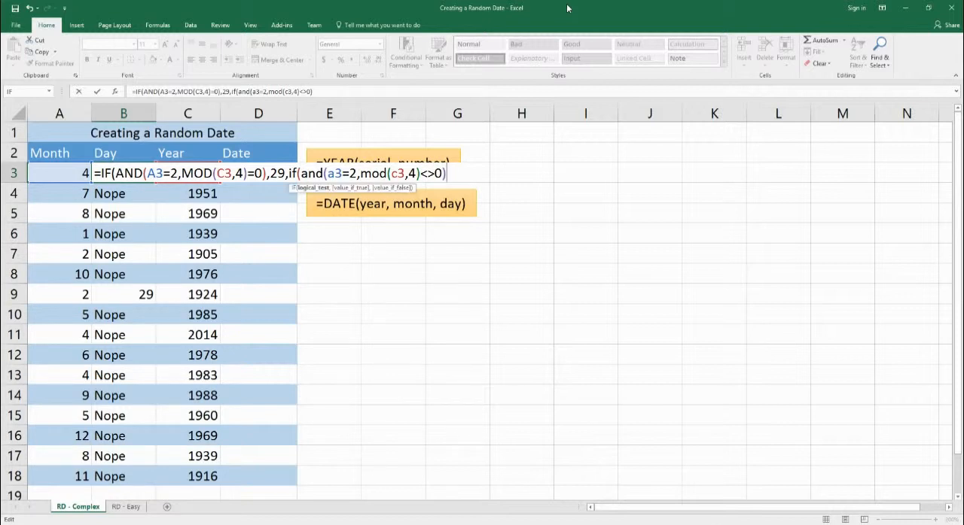
type(",28")
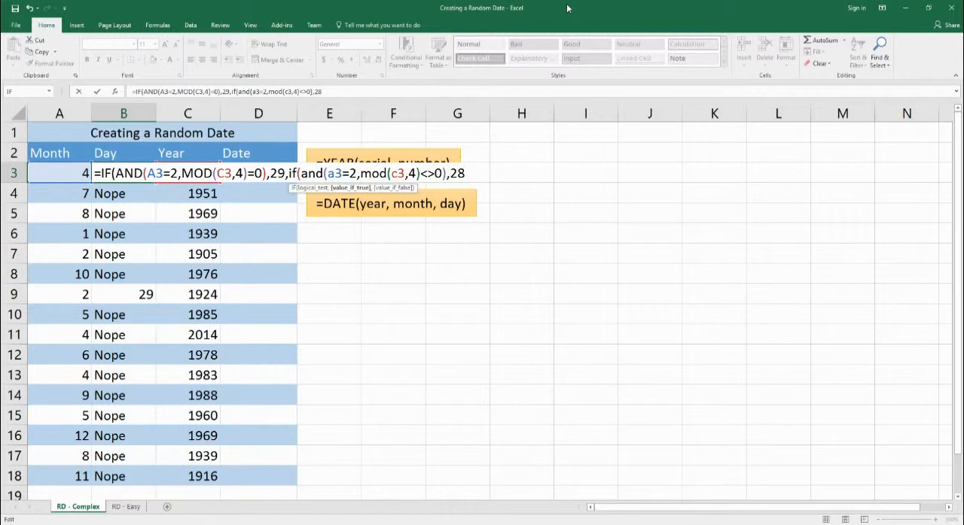
type(",\"Nope")
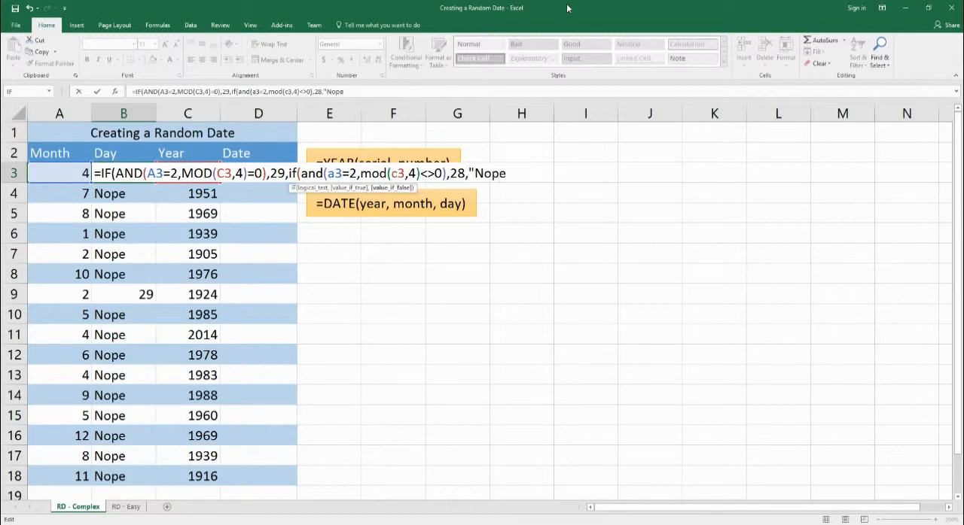
type("\"))")
key("Return")
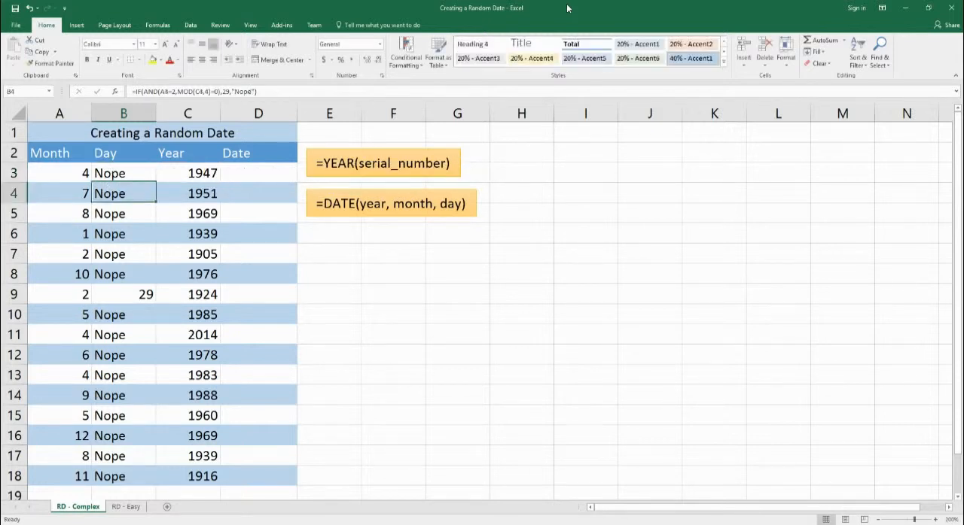
Step: Fill the February leap and non-leap year formula from B3 through B18 without formatting
left_click(128, 172)
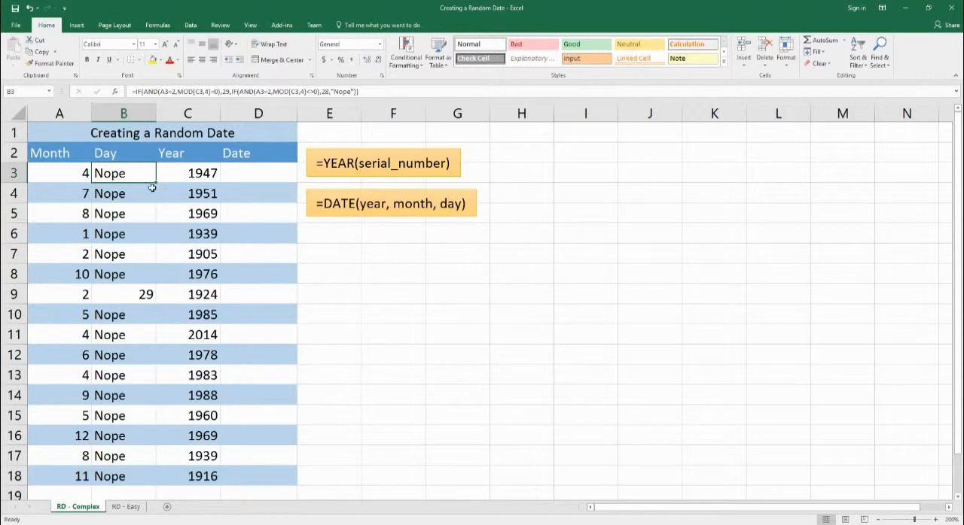
left_click_drag(156, 185, 154, 423)
left_click(166, 432)
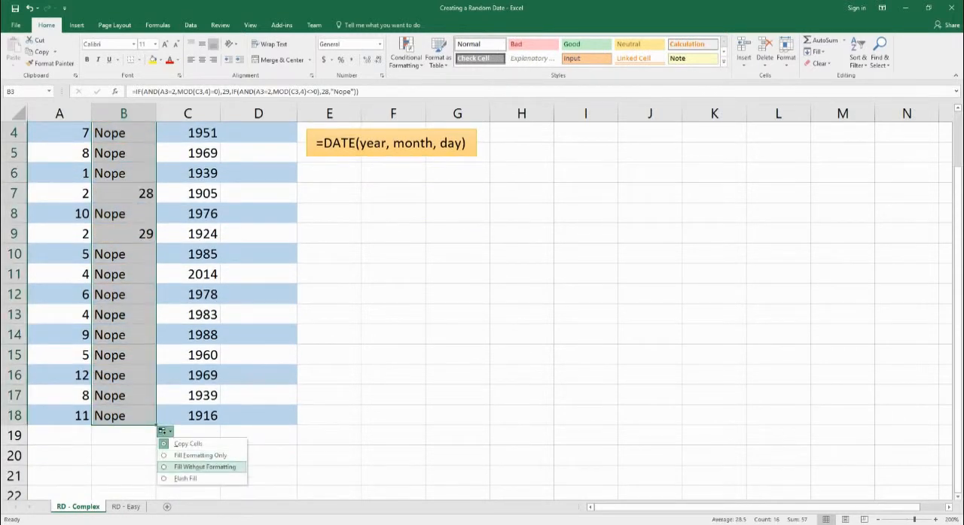
left_click(185, 459)
scroll(143, 377, "up", 1)
Step: Check the day result in row 7 against that row's month and year
left_click(129, 253)
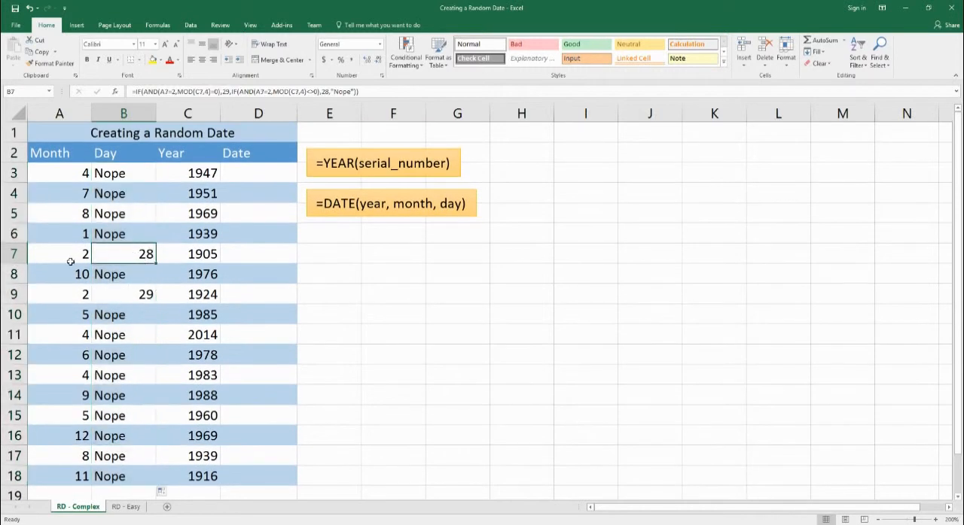
left_click(59, 261)
left_click(213, 259)
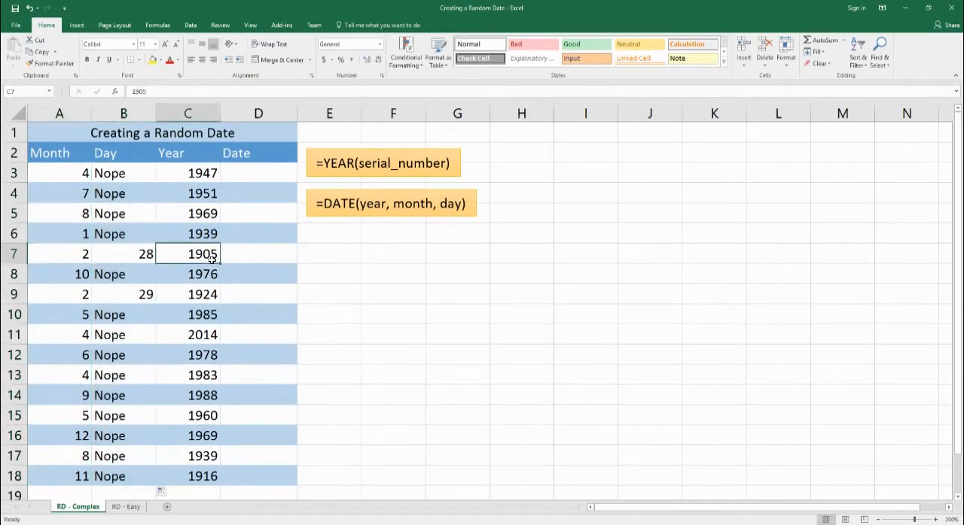
left_click(137, 257)
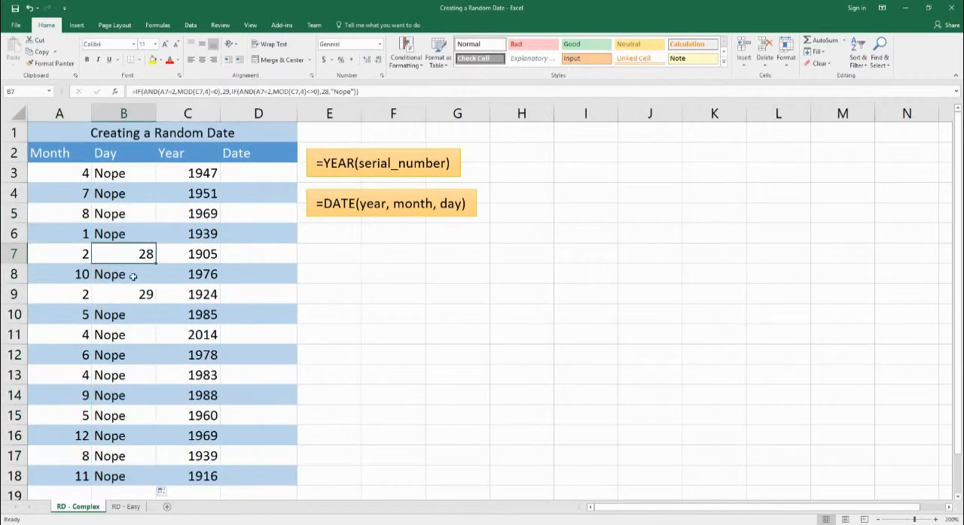
left_click(69, 258)
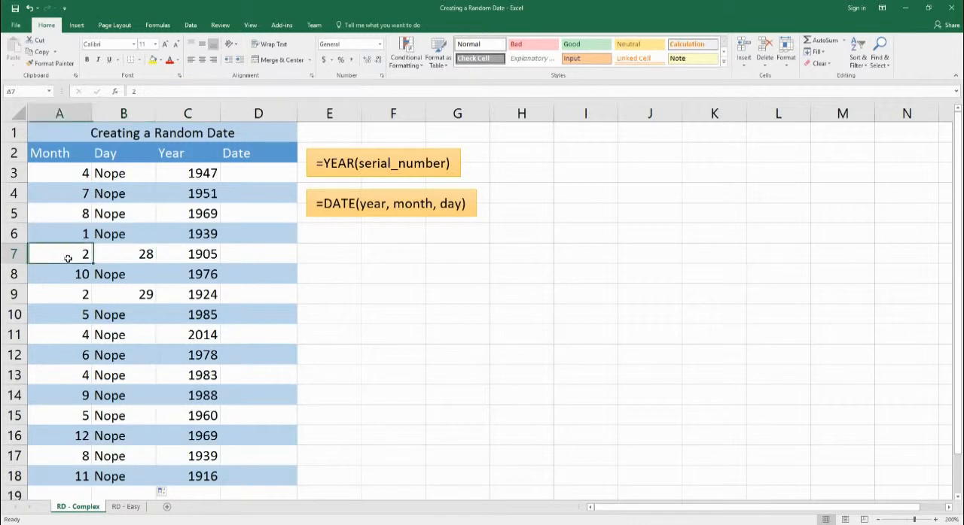
left_click(202, 255)
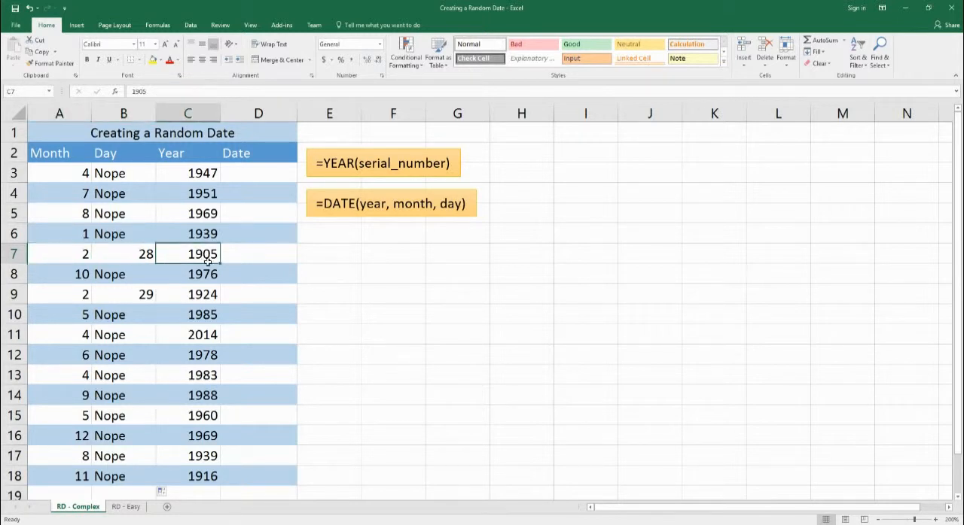
Step: Replace "Nope" in B3's formula with a nested IF that tests OR(A3={1,3,5,7,8,10,12})
left_click(129, 177)
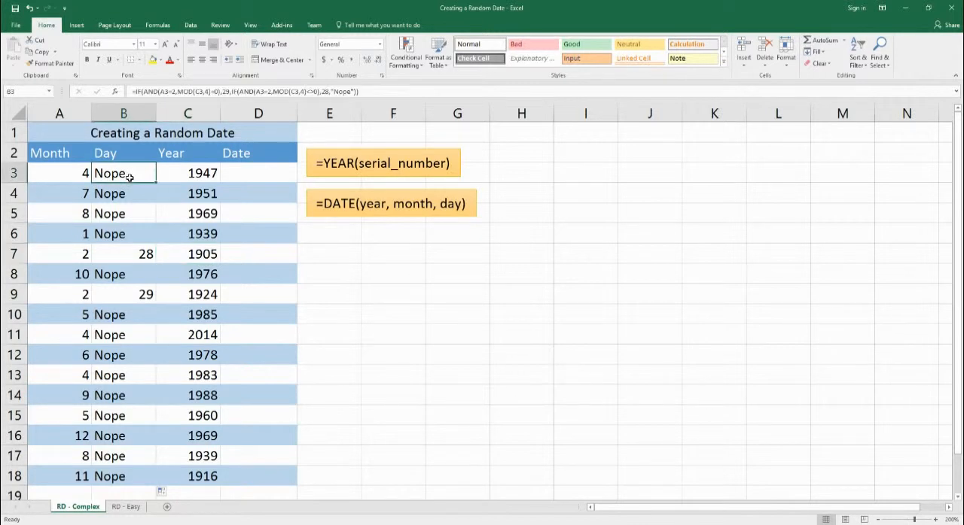
double_click(129, 177)
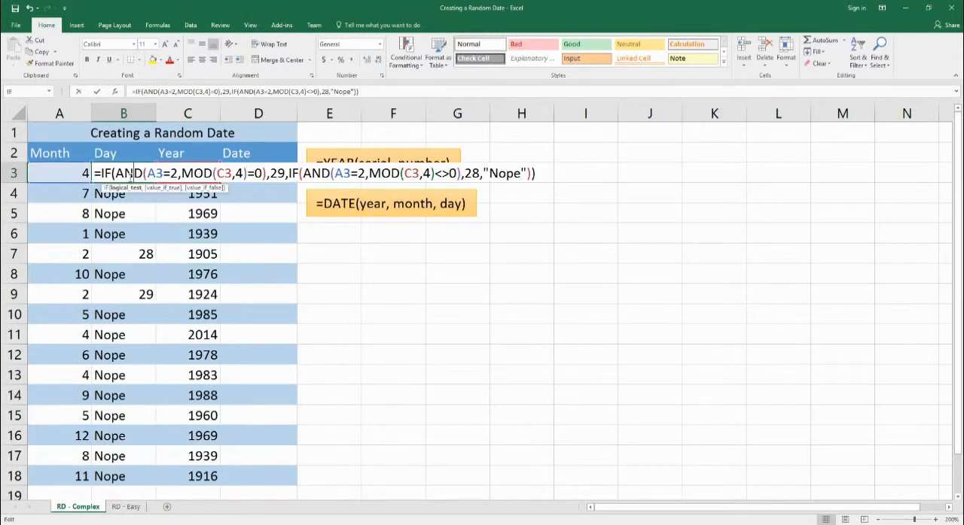
left_click_drag(482, 174, 550, 180)
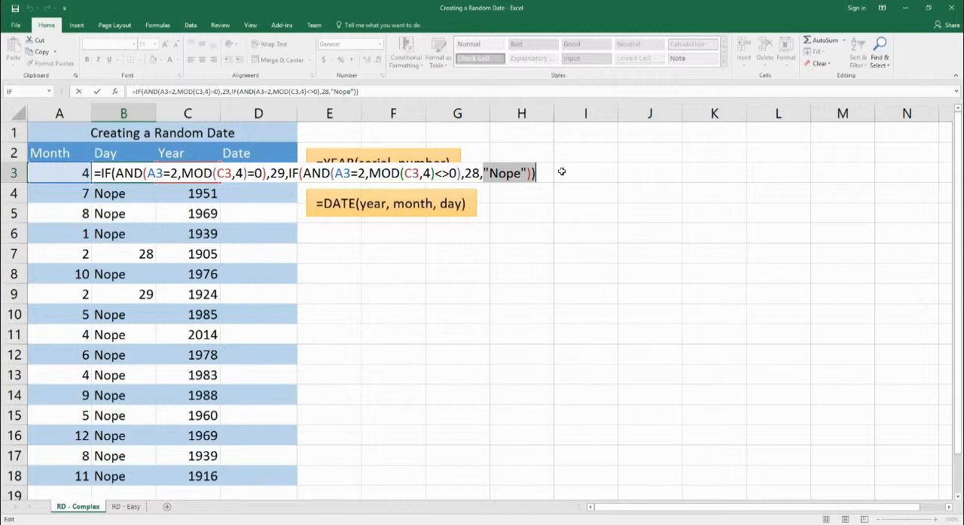
type("if(")
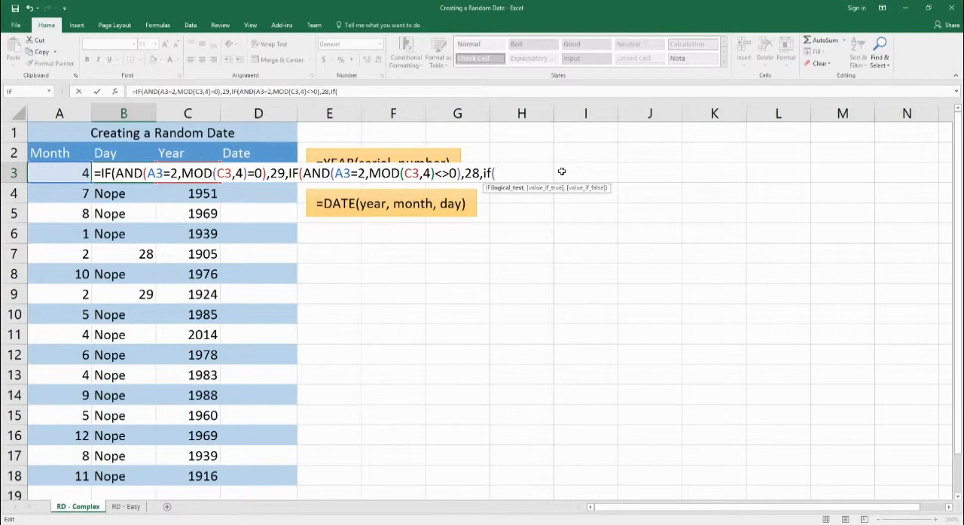
type("or")
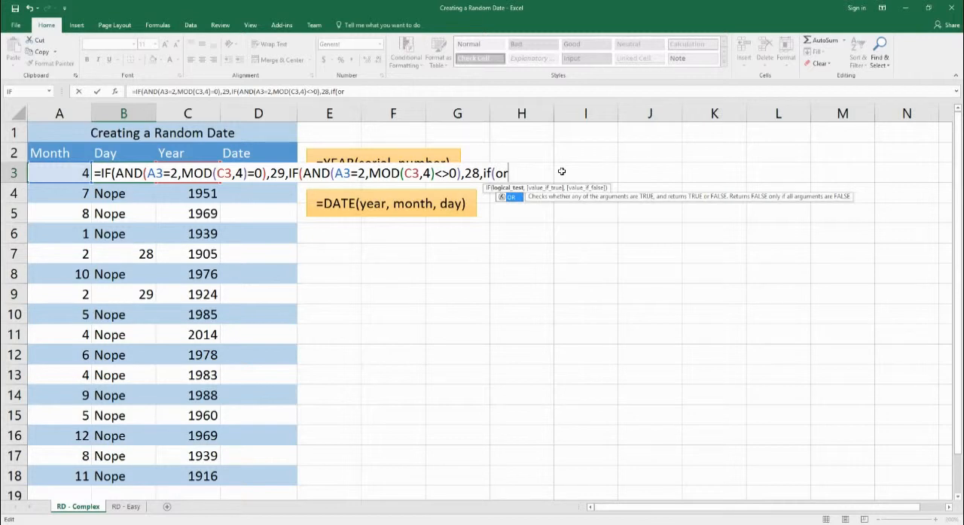
type("(")
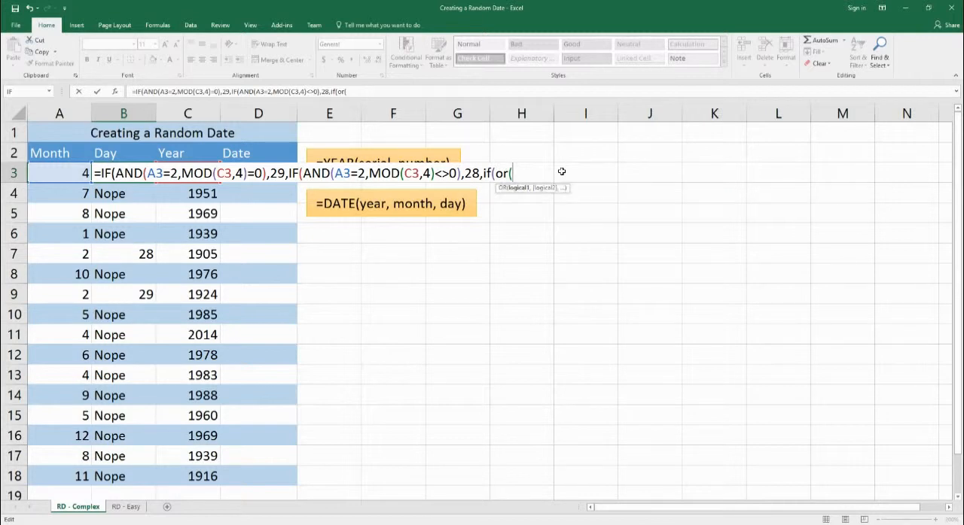
type("a3={")
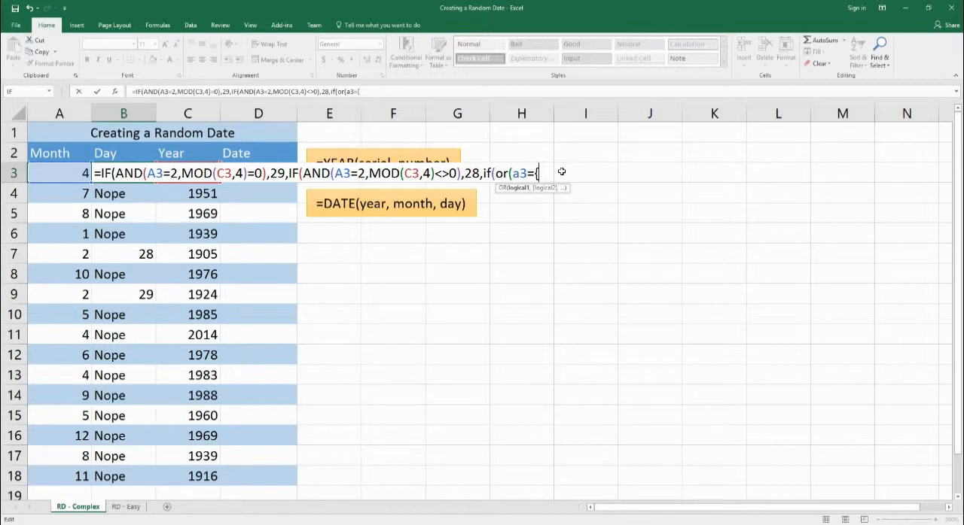
type("1,3,5,7,8")
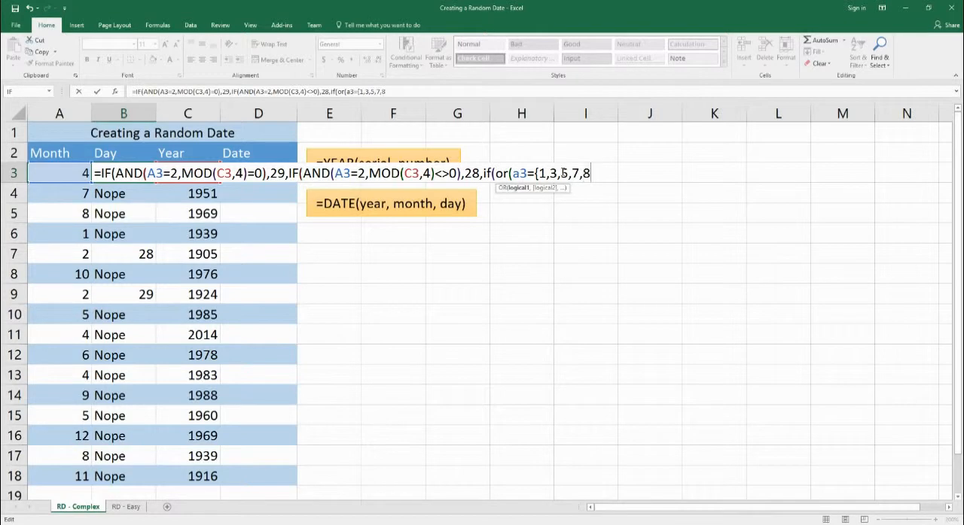
type(",10,12")
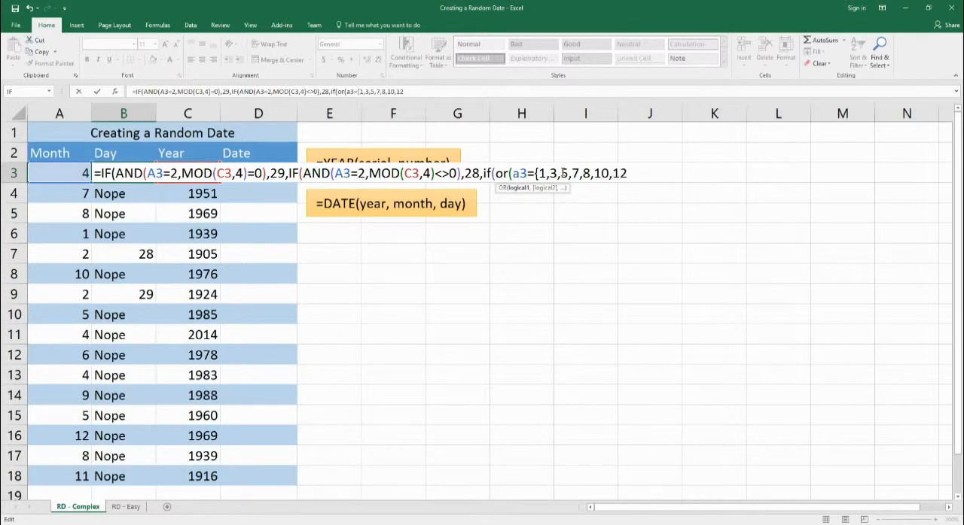
type("})")
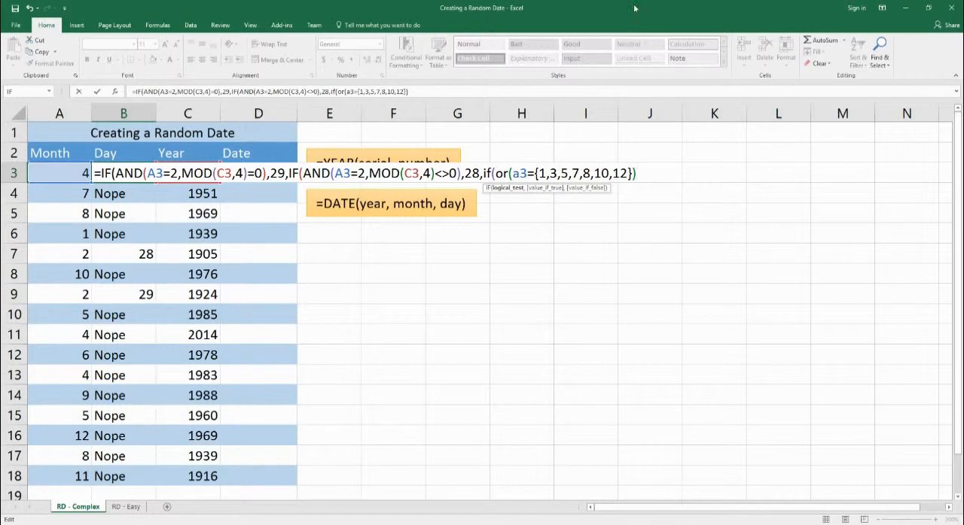
Step: Complete B3's nested IF with 31 for the listed months and 30 otherwise, keeping B3 selected
type(",31")
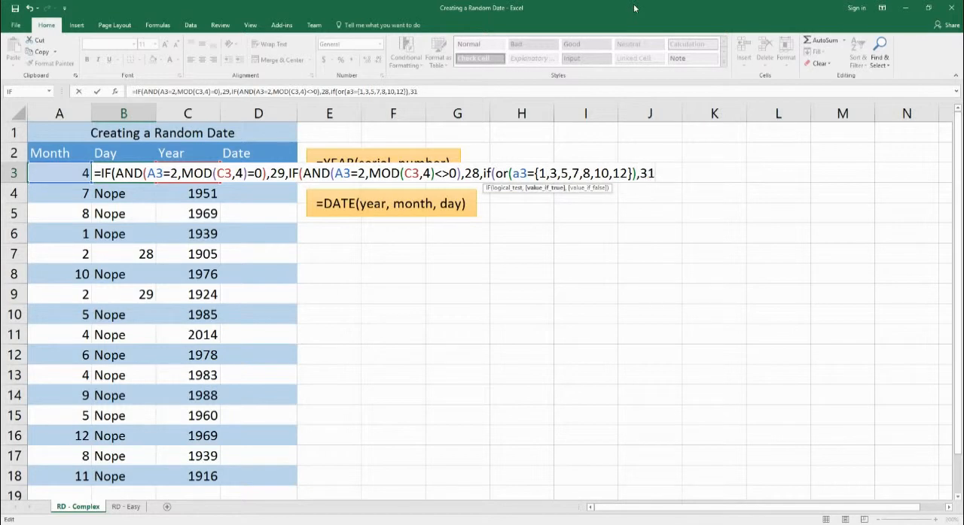
type(",30")
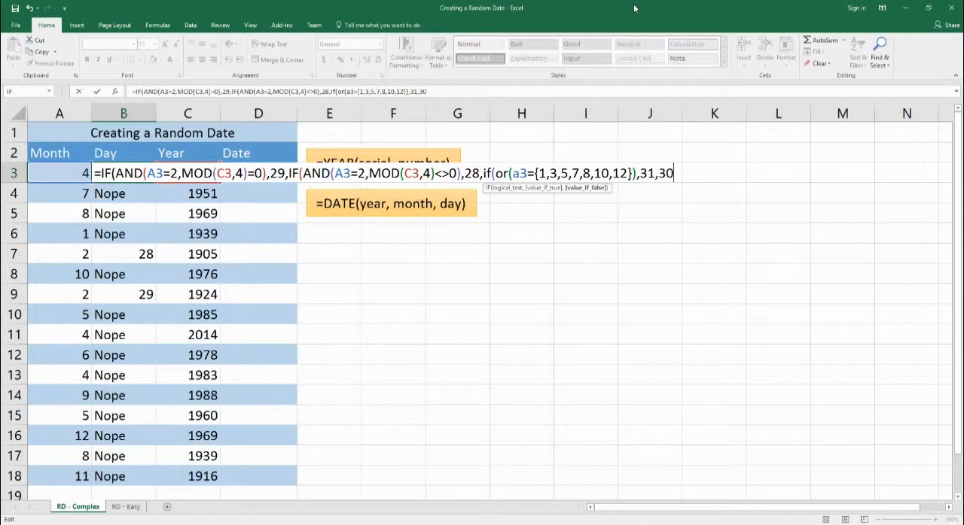
type(")))")
key("ctrl+Return")
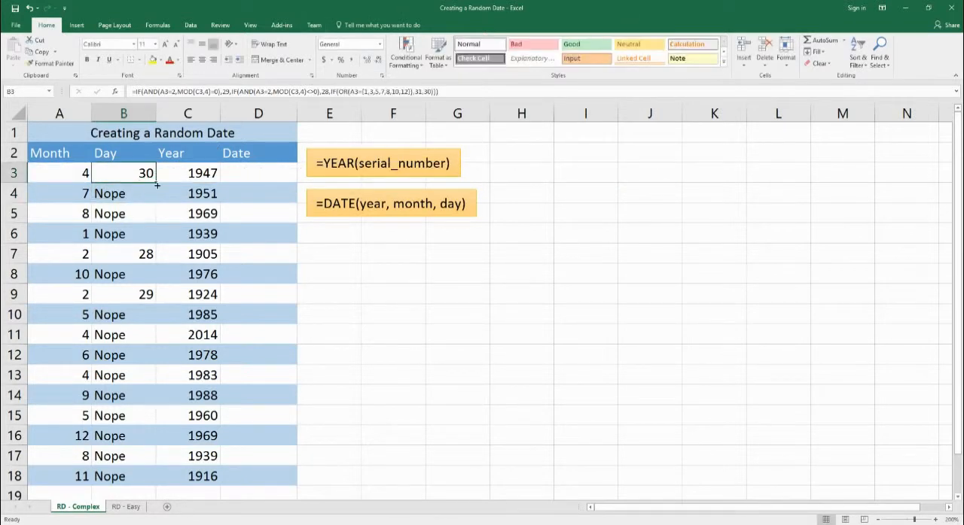
Step: Fill the complete days-per-month formula from B3 down to B18 without formatting
left_click_drag(155, 183, 136, 482)
left_click(164, 492)
left_click(204, 468)
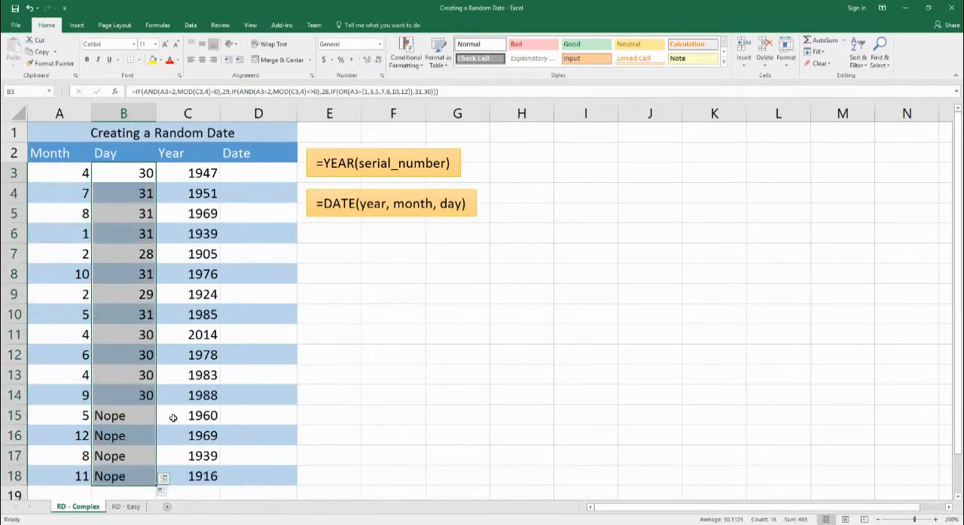
Step: Replace the leap-year February result 29 in B3's formula with RANDBETWEEN(1,29)
left_click(140, 175)
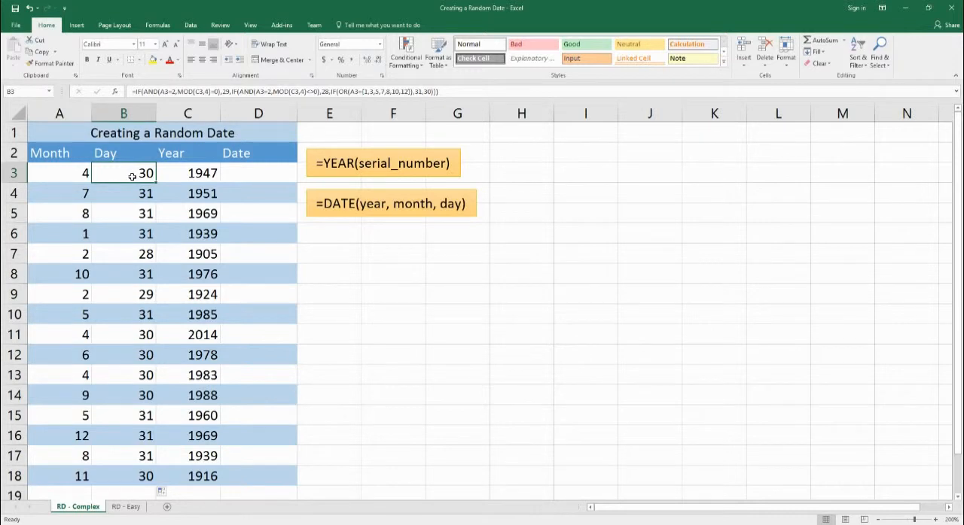
double_click(138, 175)
left_click(288, 163)
key("BackSpace")
key("BackSpace")
type("randbetween")
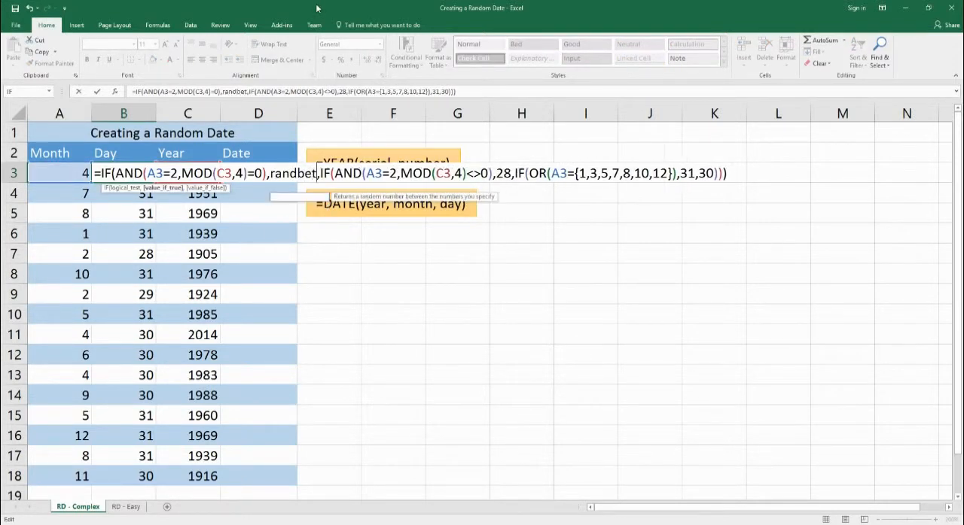
type("(1,29")
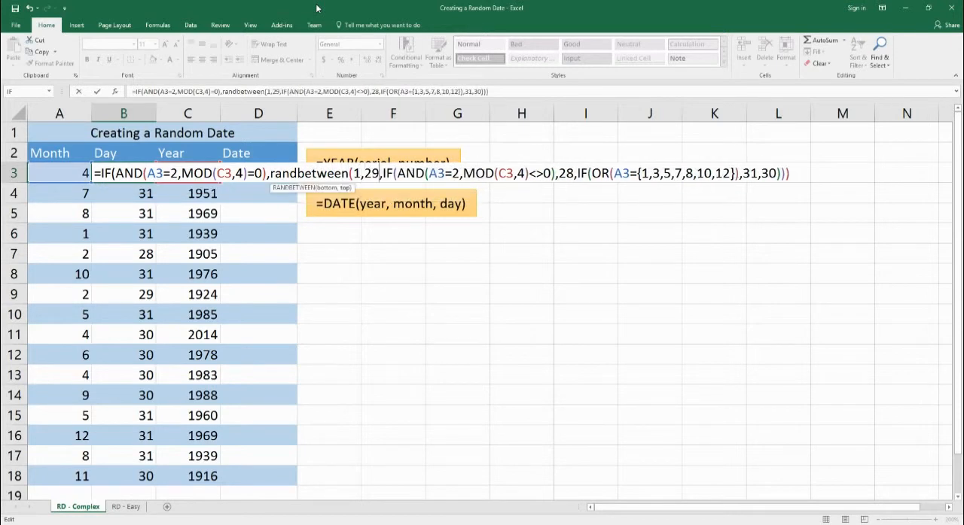
type(")")
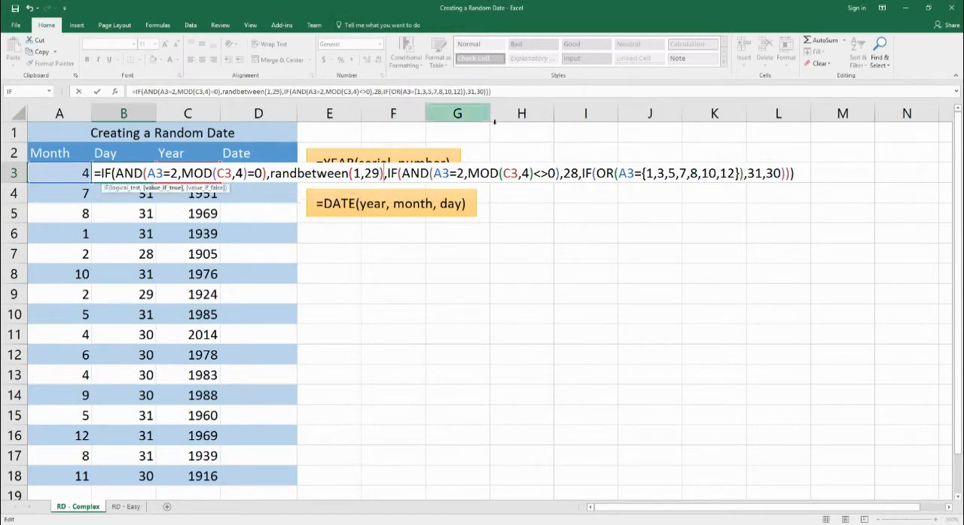
Step: Replace the 28 and 31 results in B3's formula with RANDBETWEEN(1,28) and RANDBETWEEN(1,31)
double_click(571, 174)
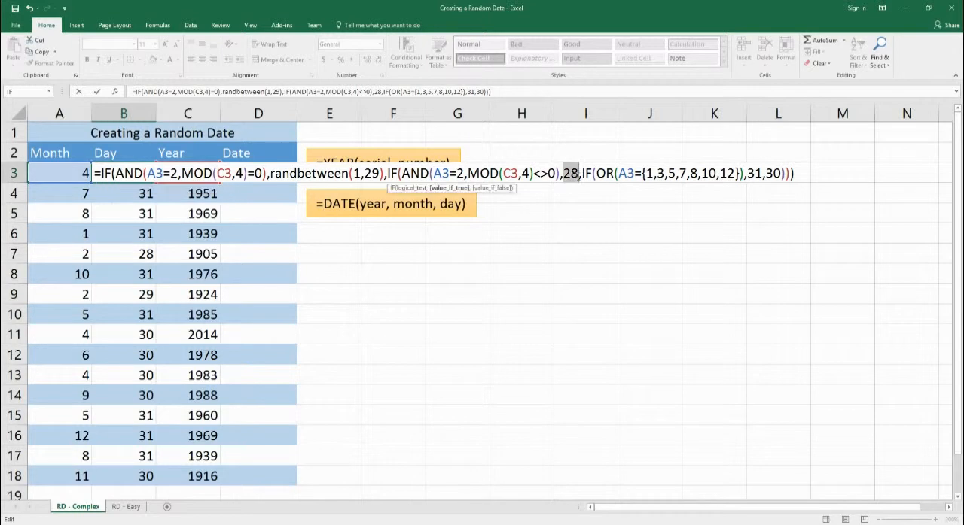
type("randbetween")
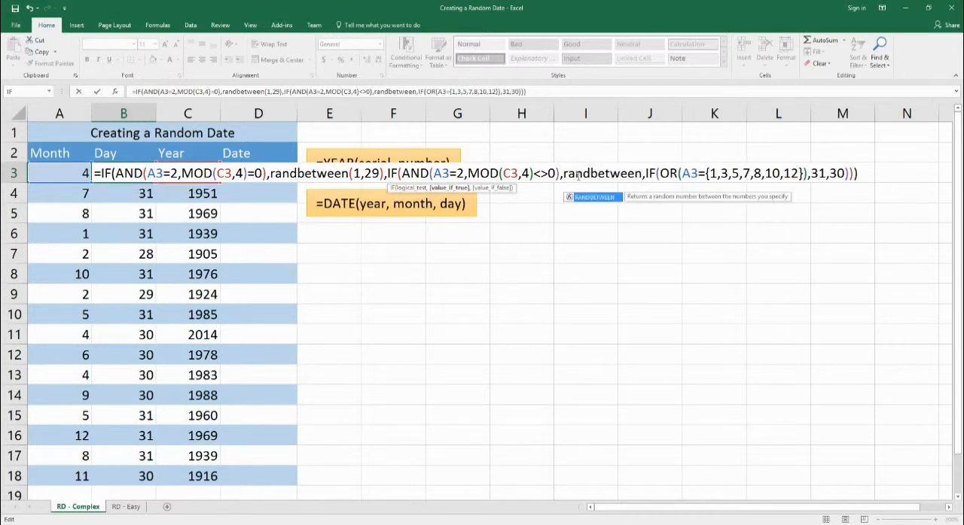
type("(1,28)")
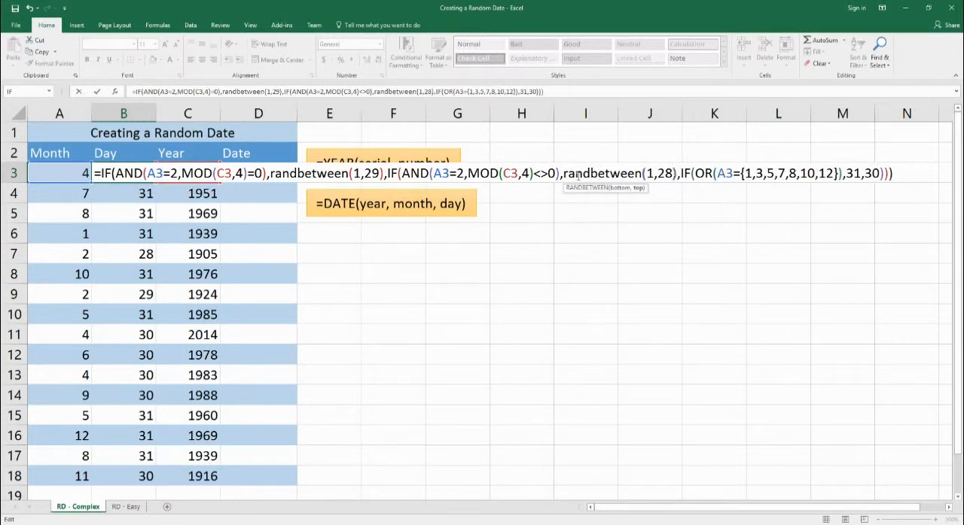
left_click_drag(845, 175, 863, 175)
type("randbetween")
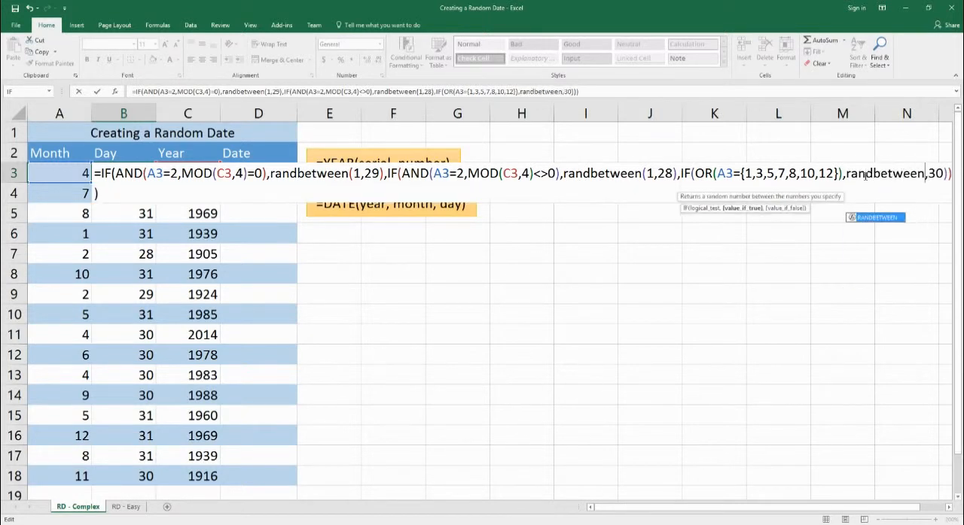
type("(1,31")
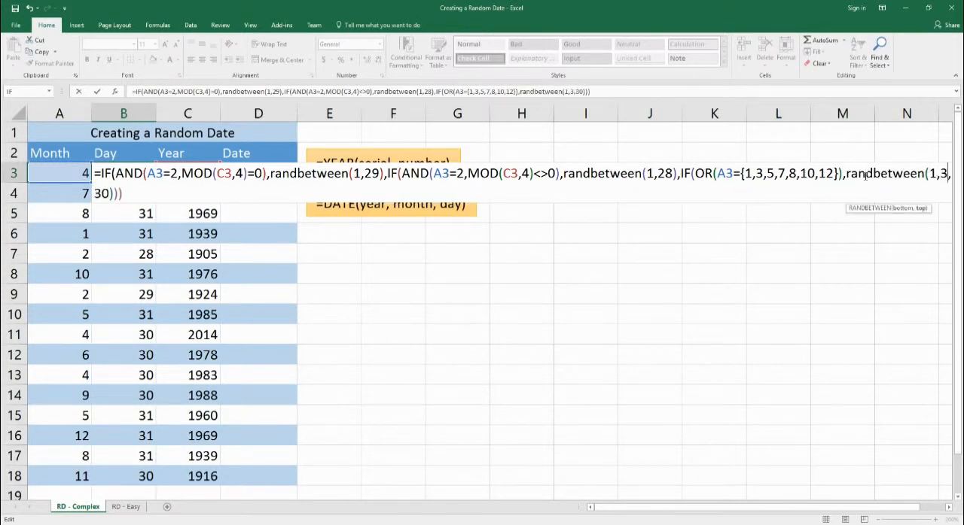
type(")")
Step: Replace the final result 30 in B3's formula with RANDBETWEEN(1,30) and enter the formula
key("Right")
key("Delete")
key("Delete")
type("randbetween(1,30")
key("BackSpace")
type("0)")
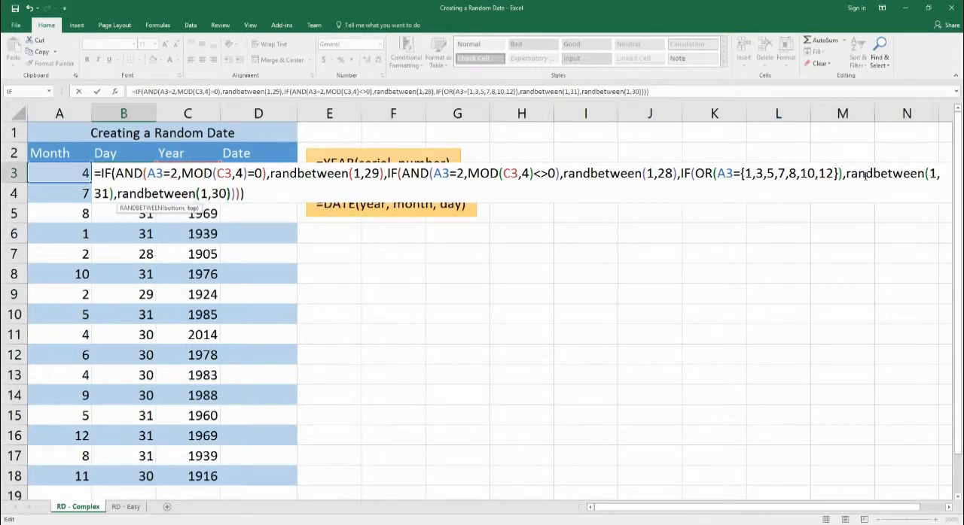
key("Return")
Step: Fill the RANDBETWEEN day formula from B3 through B18 without formatting
left_click(107, 181)
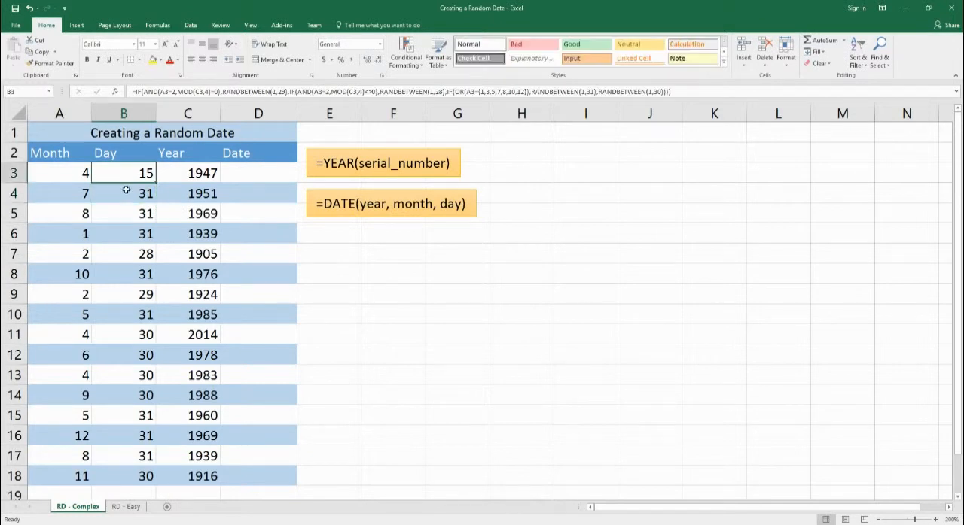
left_click_drag(156, 183, 151, 487)
left_click(167, 494)
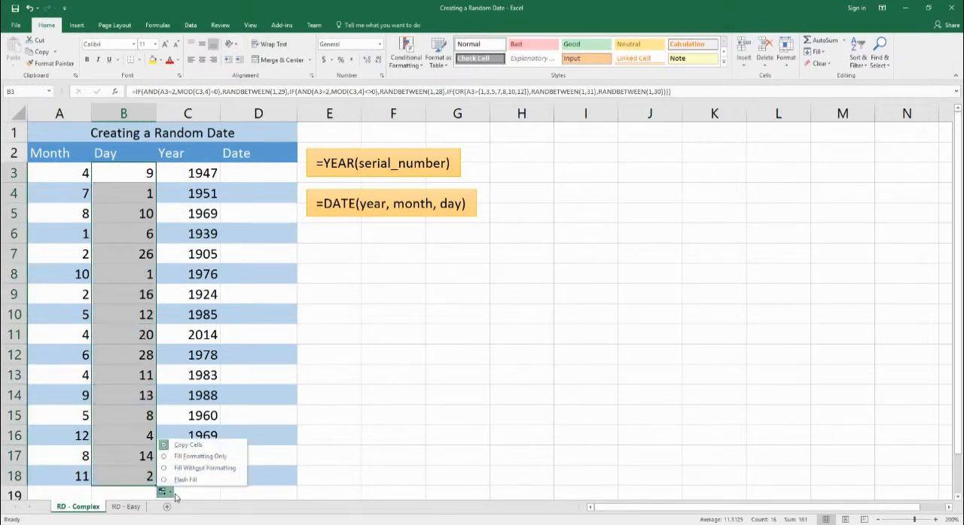
left_click(202, 469)
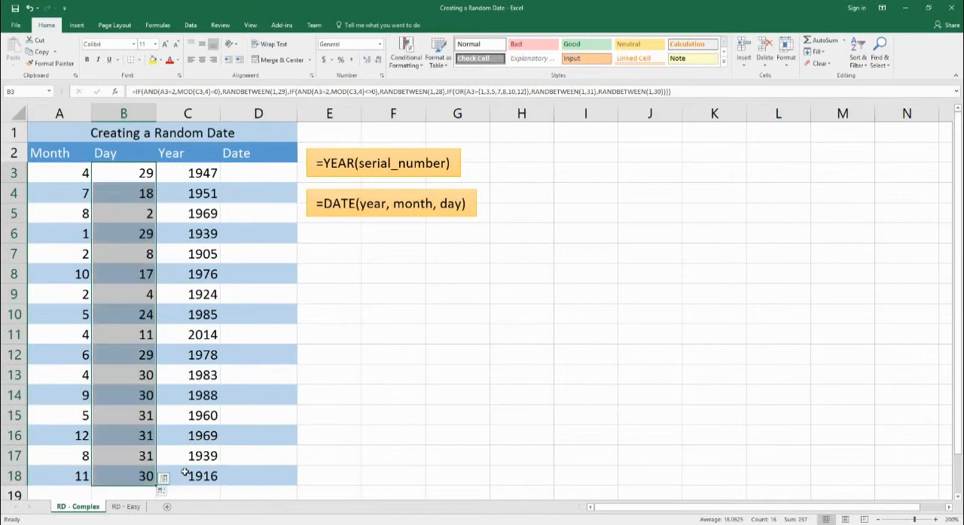
left_click(134, 238)
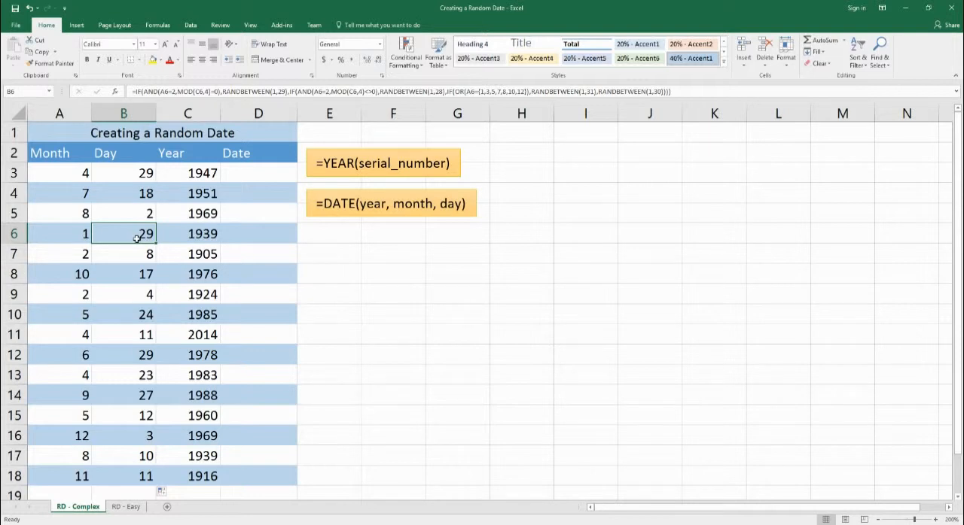
Step: Copy the random days in B3:B18 and paste them over themselves as values only
left_click_drag(123, 174, 128, 476)
key("ctrl+c")
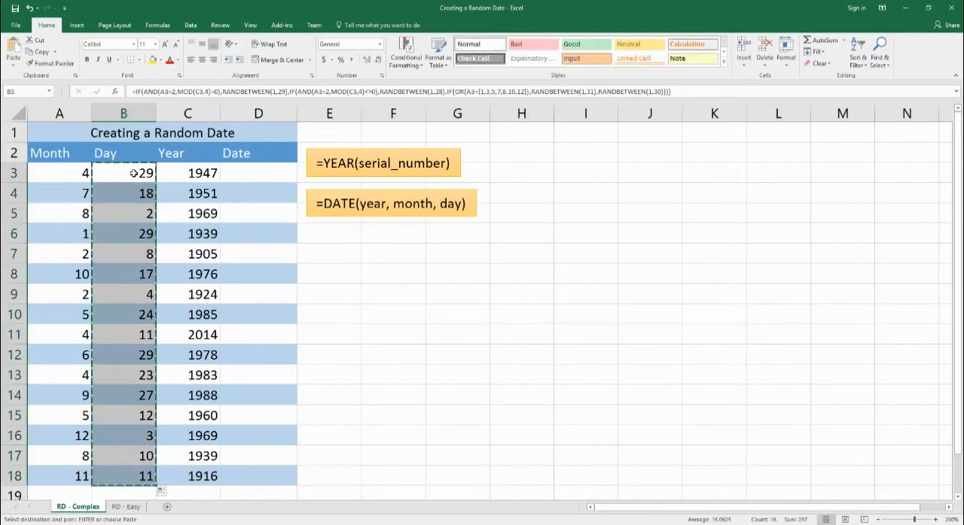
right_click(133, 171)
mouse_move(169, 226)
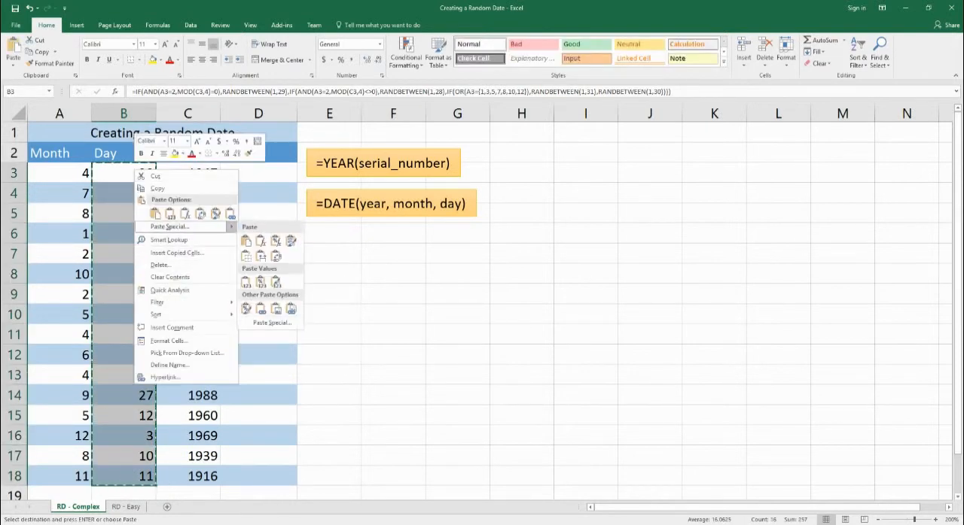
left_click(244, 289)
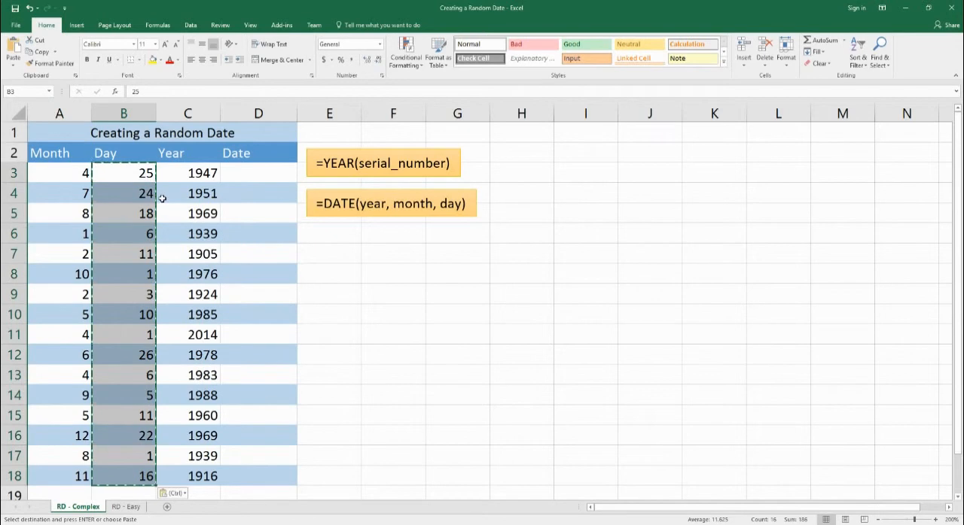
Step: Examine the fixed month, day and year values in the first rows of the table
left_click(131, 257)
left_click(108, 219)
left_click(78, 180)
left_click(135, 179)
left_click(182, 173)
left_click(194, 193)
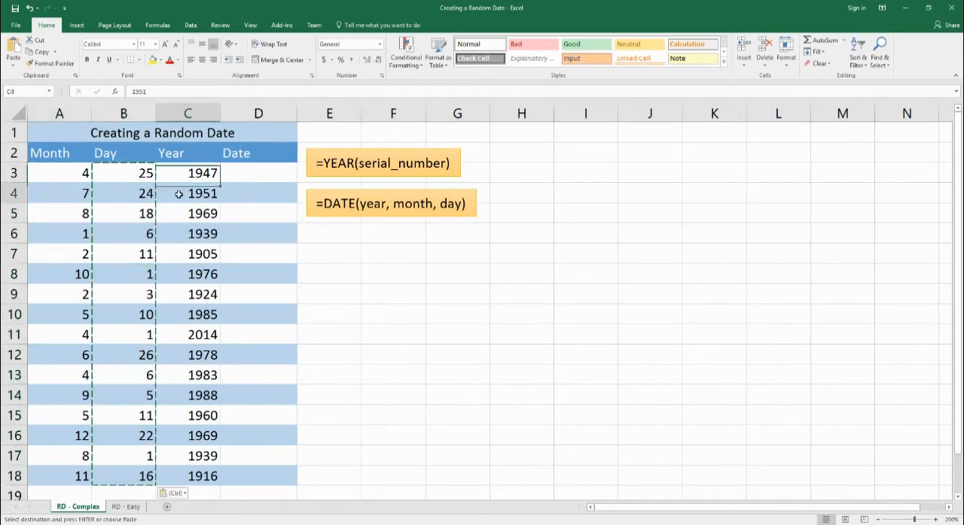
left_click(142, 193)
left_click(80, 179)
left_click(79, 200)
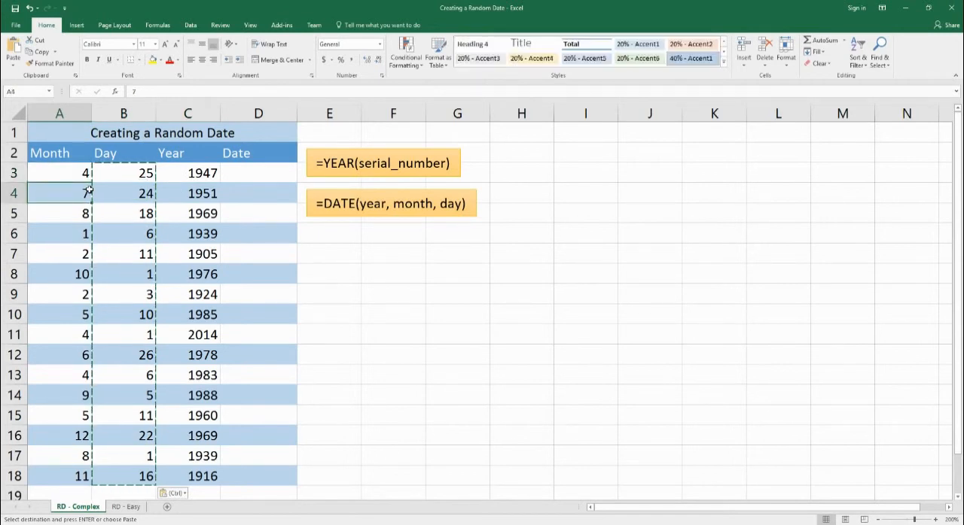
left_click(70, 181)
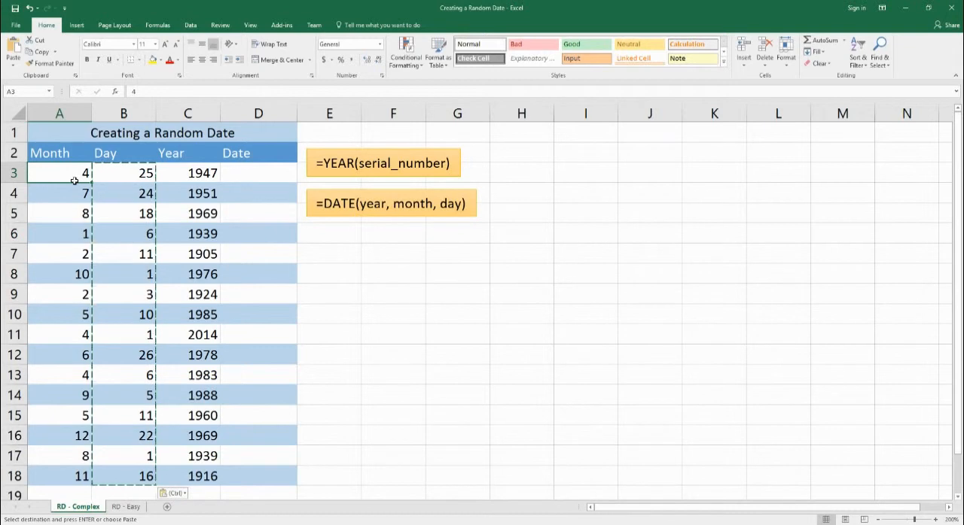
Step: Enter =DATE(C3,A3,B3) in D3 to combine the year, month and day into a date
left_click(258, 181)
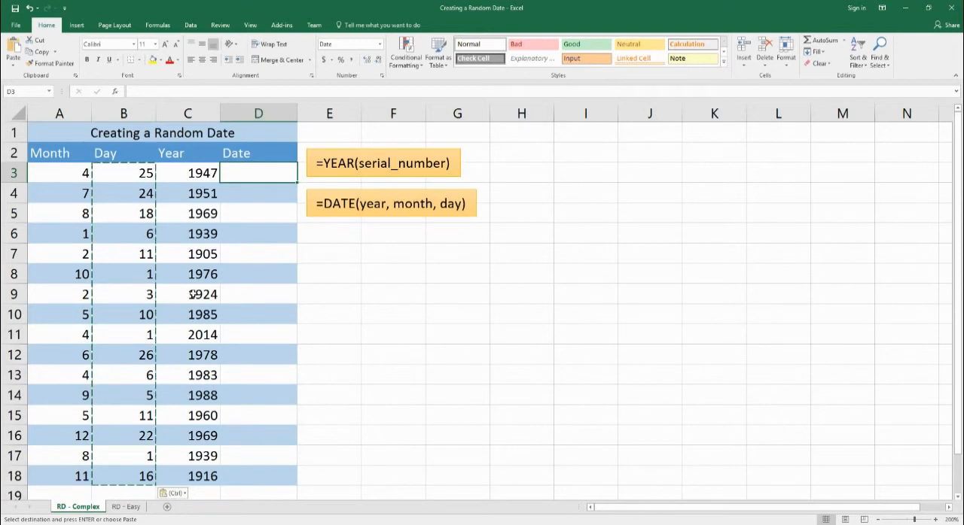
type("=date")
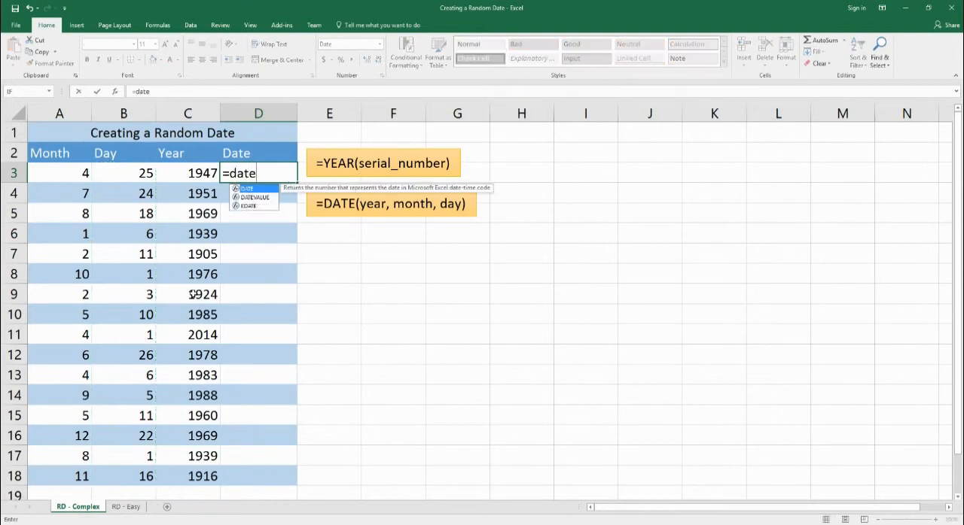
type("(")
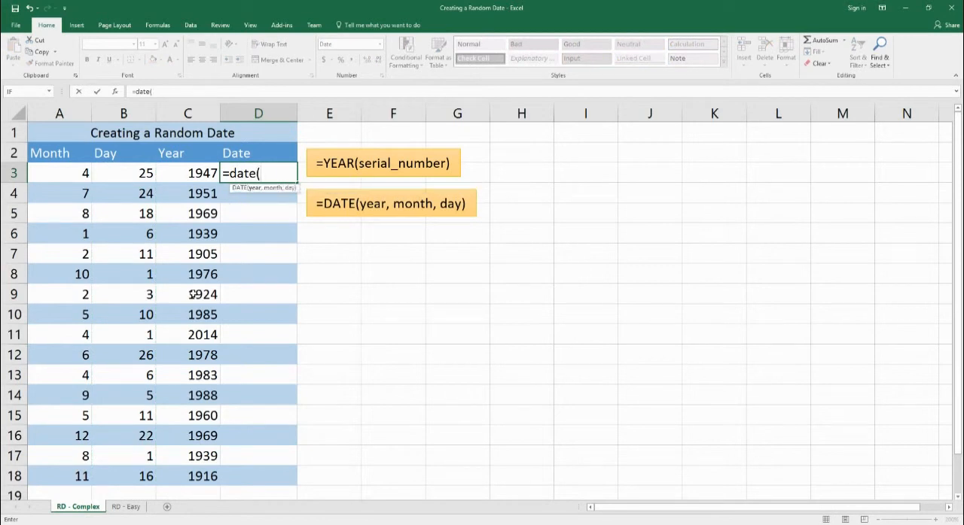
key("Left")
type(",")
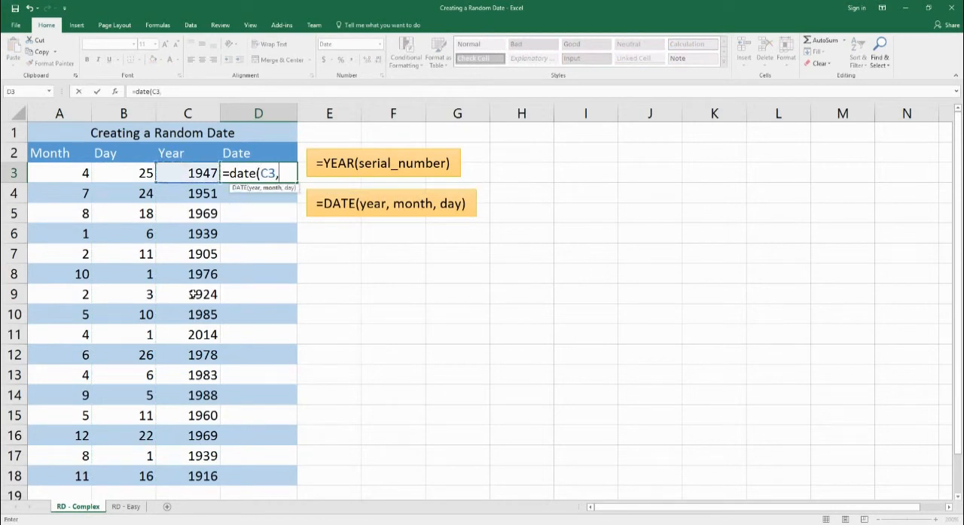
key("Left")
key("Left")
key("Left")
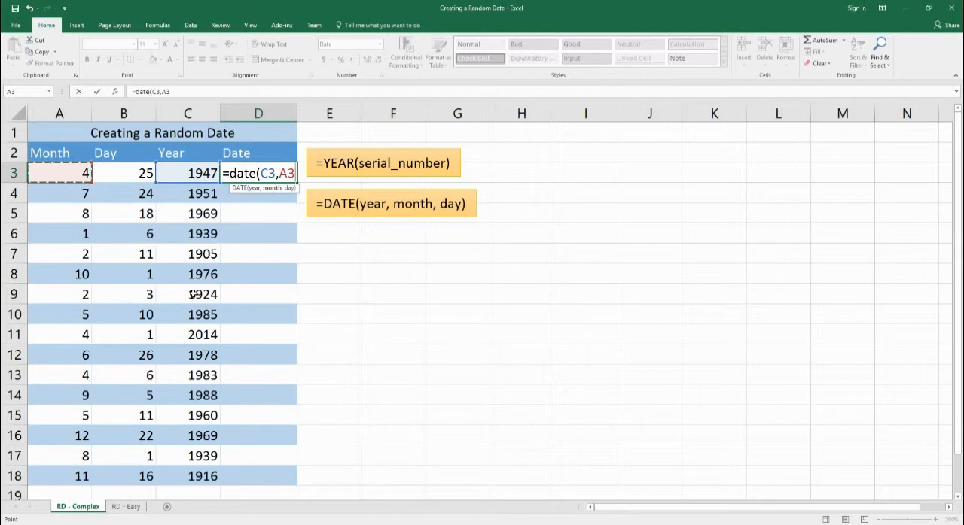
type(",")
key("Left")
key("Left")
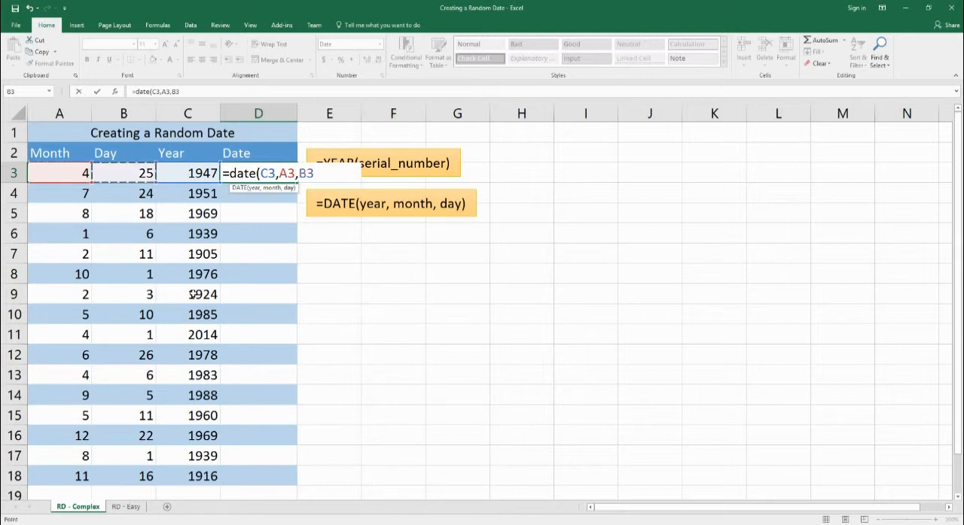
type(")")
key("Return")
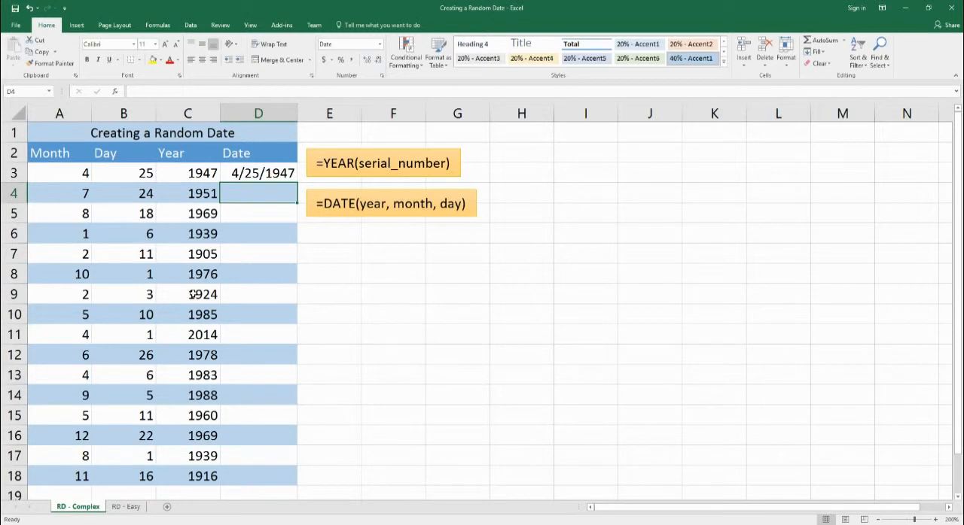
Step: Enter =DATE(C4,A4,B4) in D4 to build the second row's date
type("=date(")
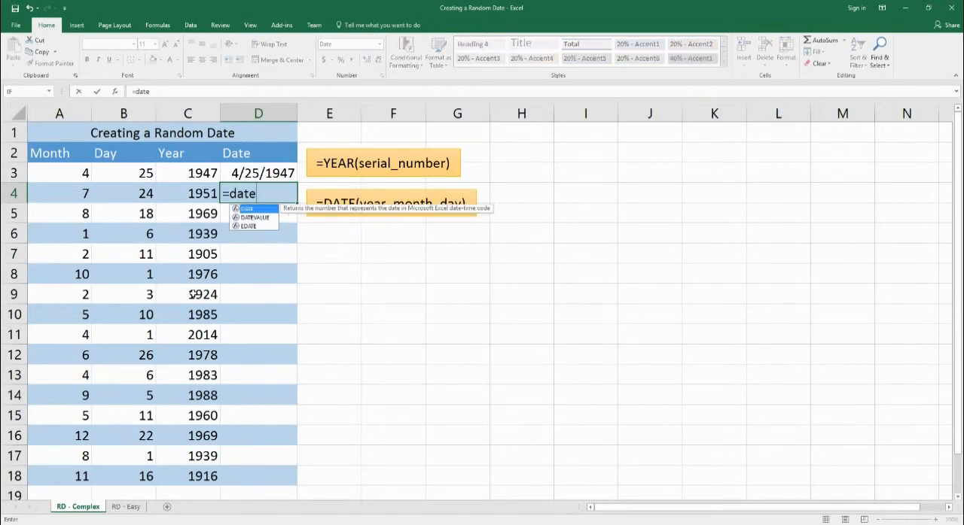
key("Left")
type(",")
key("Left")
key("Left")
key("Left")
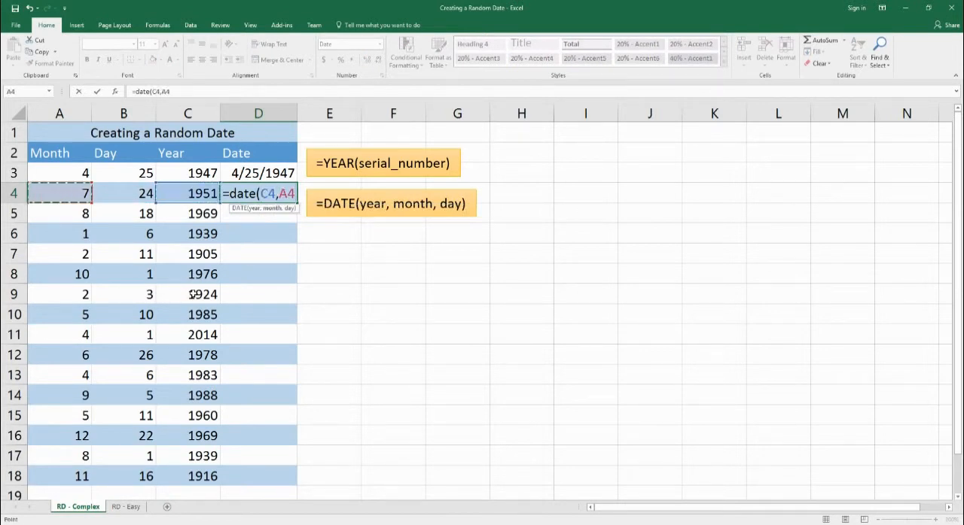
type(",")
key("Left")
key("Left")
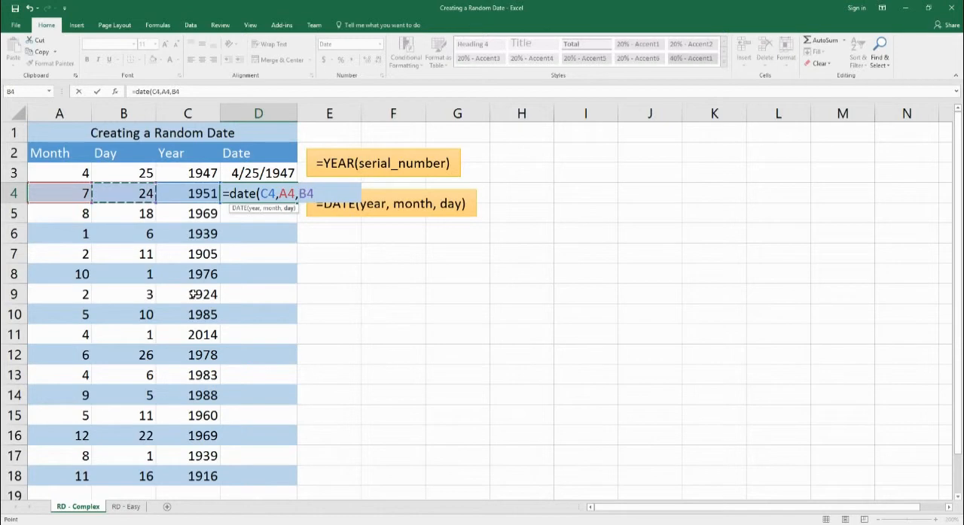
type(")")
key("Return")
Step: Fill the DATE formula down the Date column through D18
left_click(126, 209)
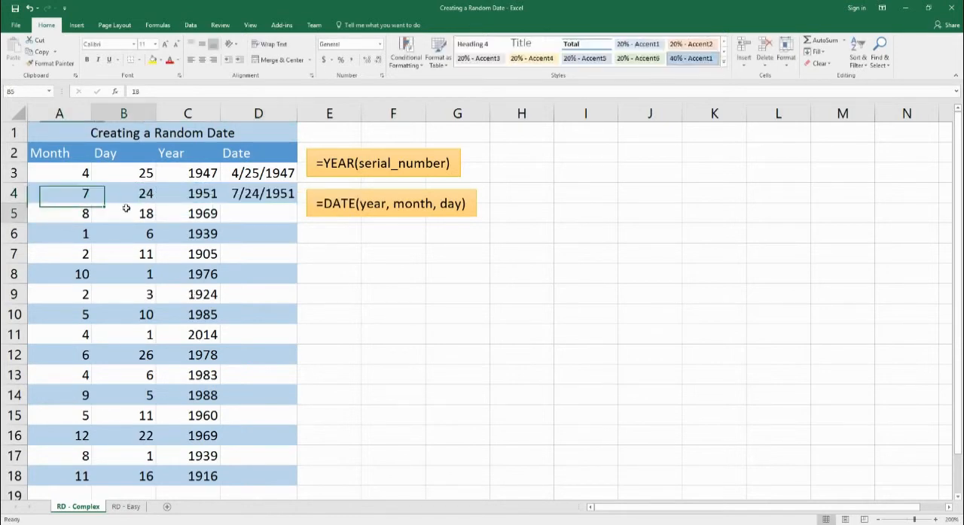
left_click(184, 198)
left_click_drag(244, 177, 292, 482)
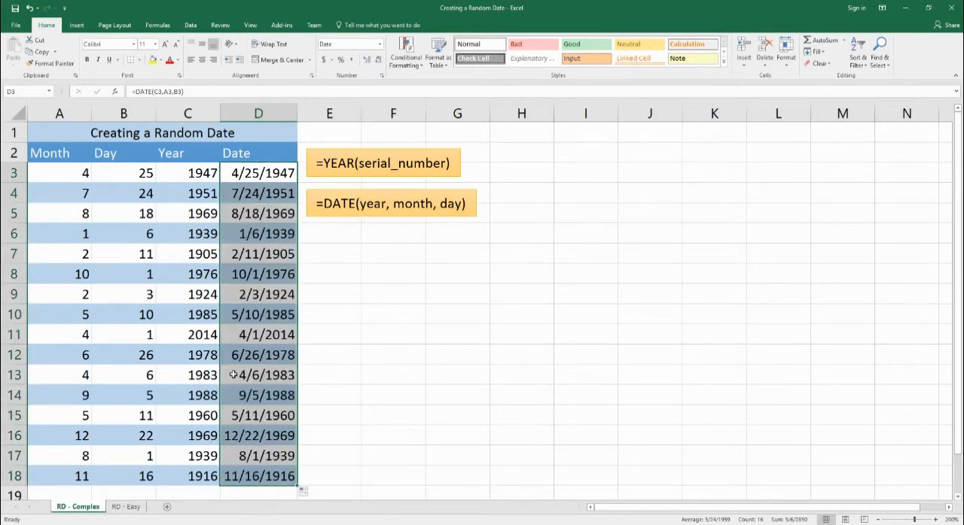
left_click(254, 229)
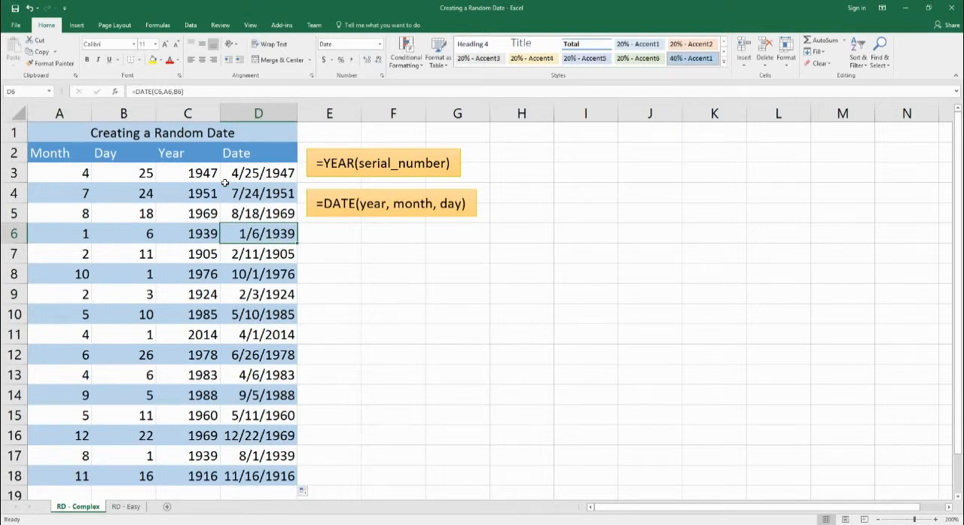
Step: On the RD - Easy sheet, enter 1/1/1900 as the start date in E2 and check its serial number cell
left_click(126, 506)
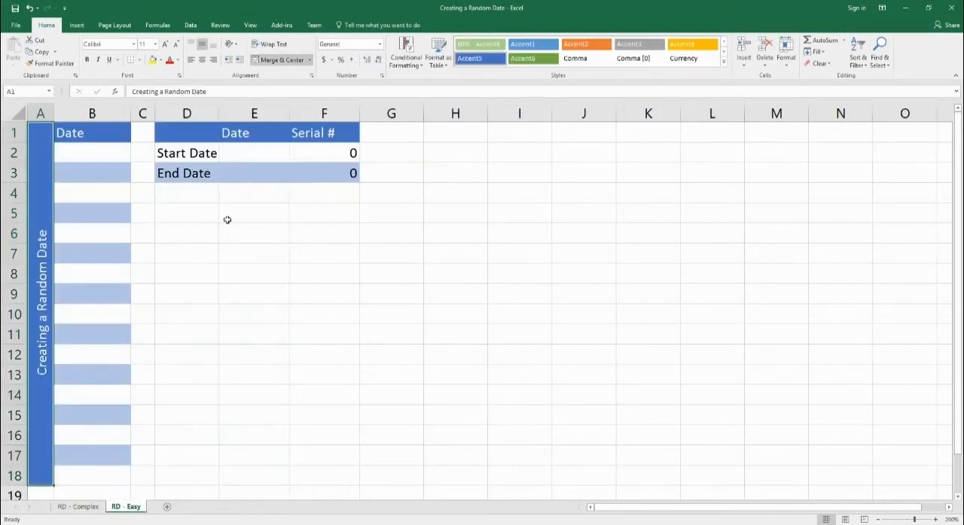
left_click(249, 158)
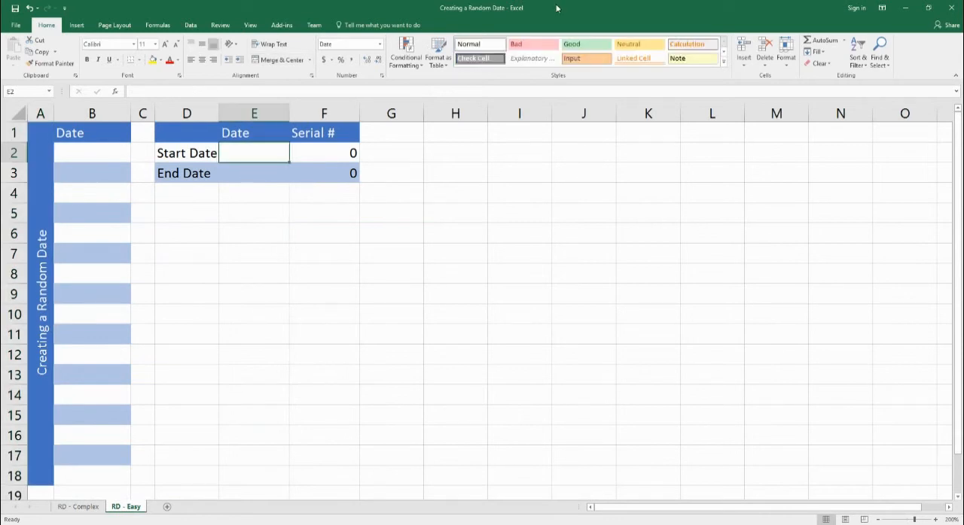
type("1")
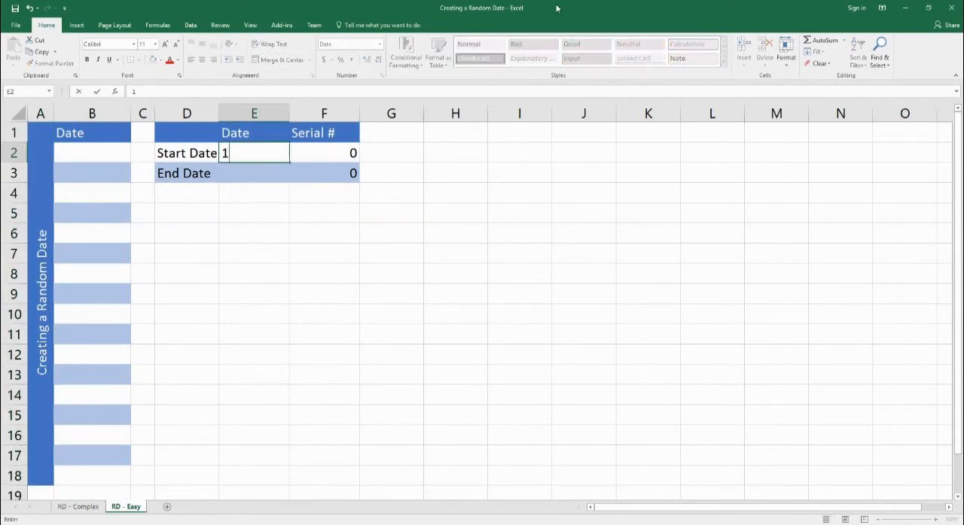
type("/1/1900")
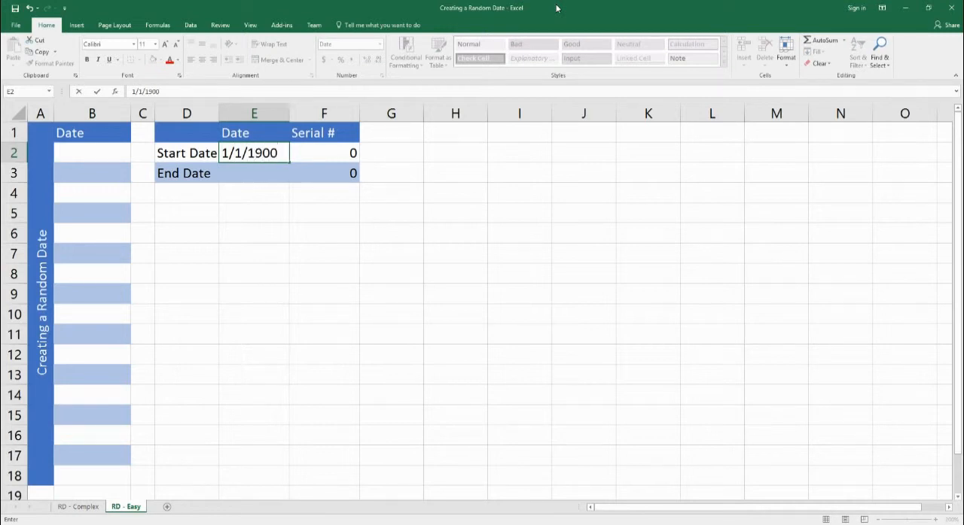
key("Return")
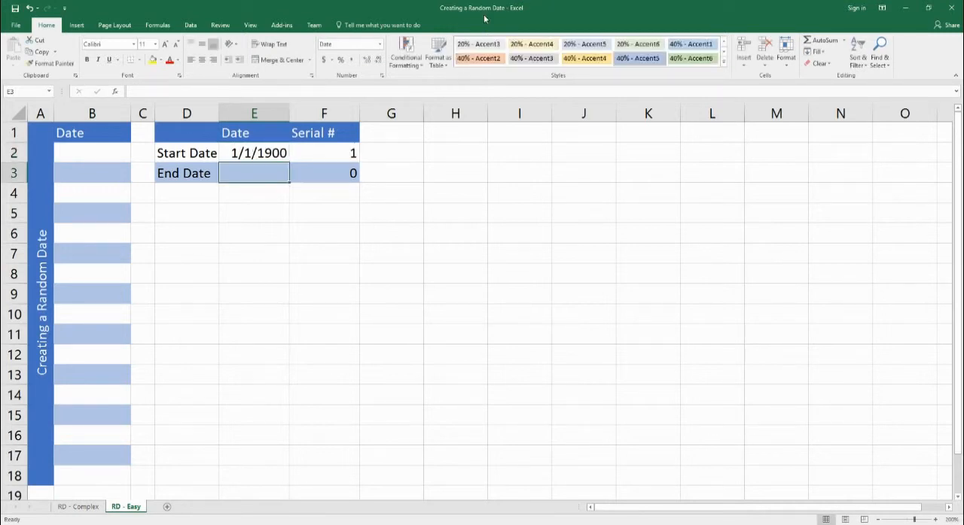
double_click(259, 154)
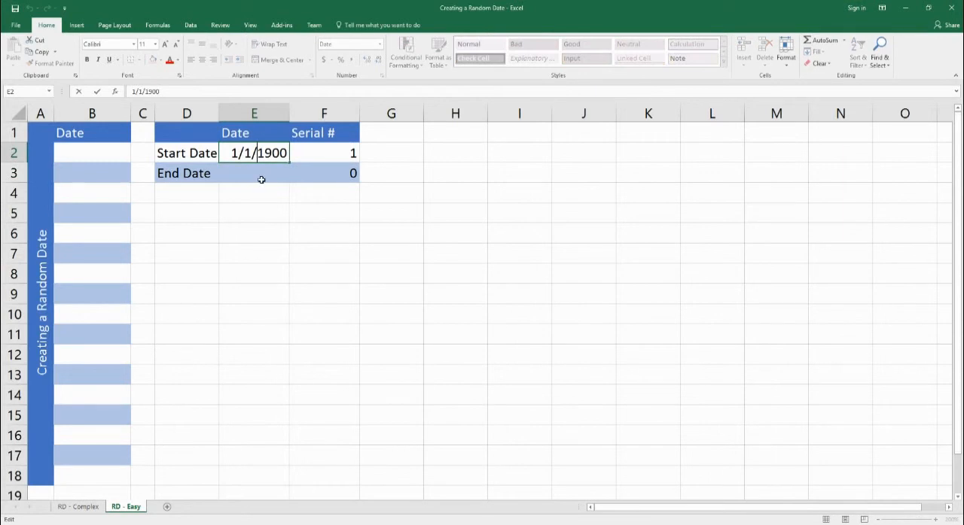
left_click(319, 153)
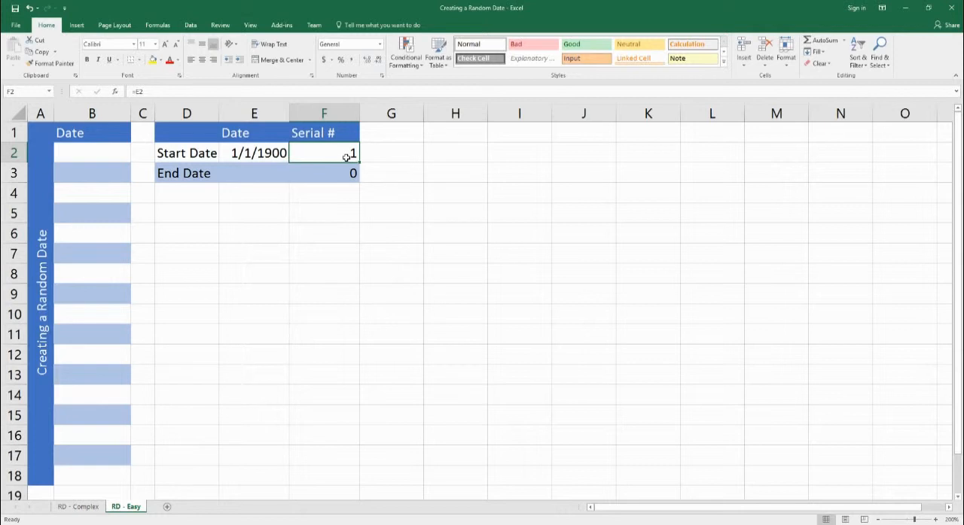
Step: Enter =TODAY() as the end date in E3 and check the start date's serial number
left_click(244, 177)
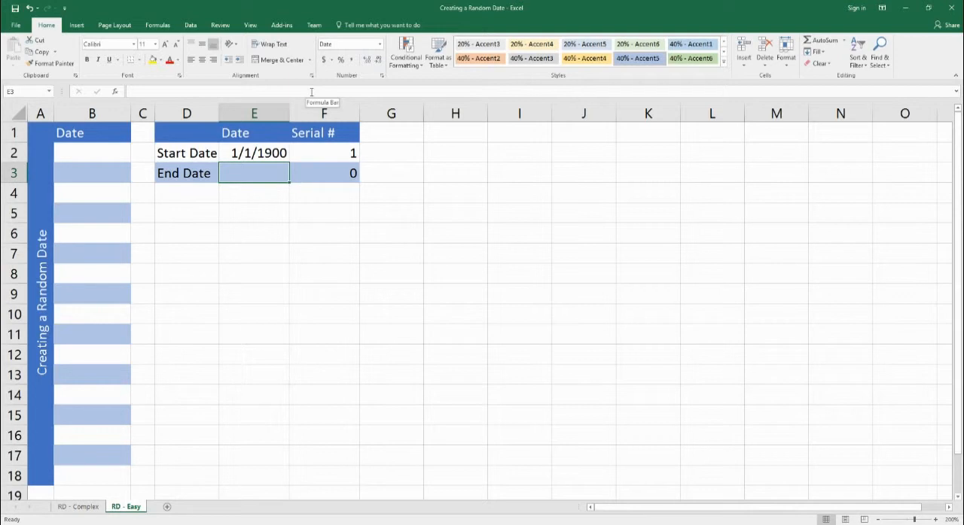
type("=today")
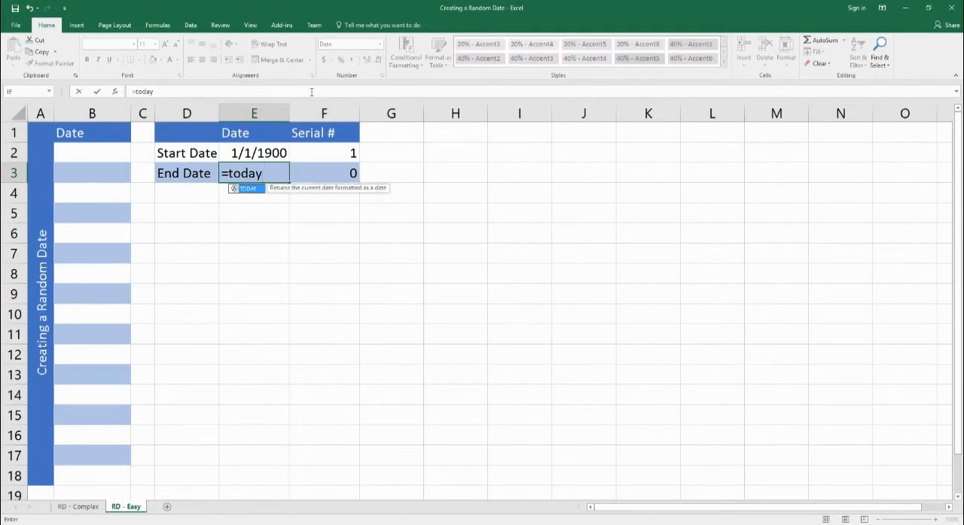
type("()")
key("Return")
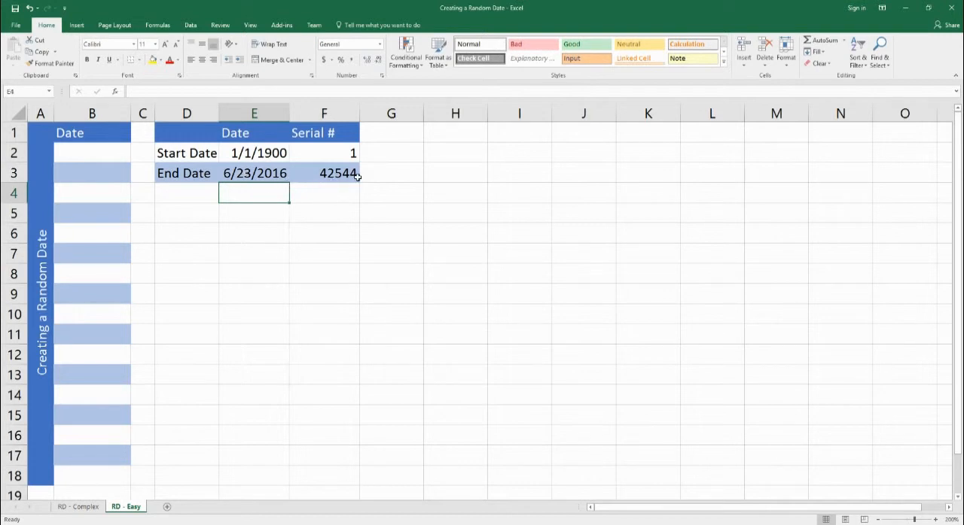
left_click(273, 153)
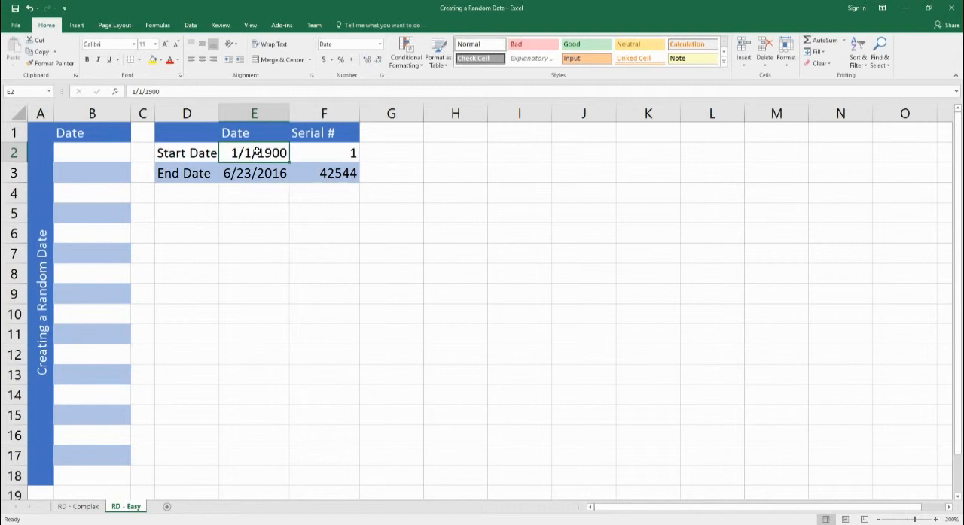
left_click(335, 159)
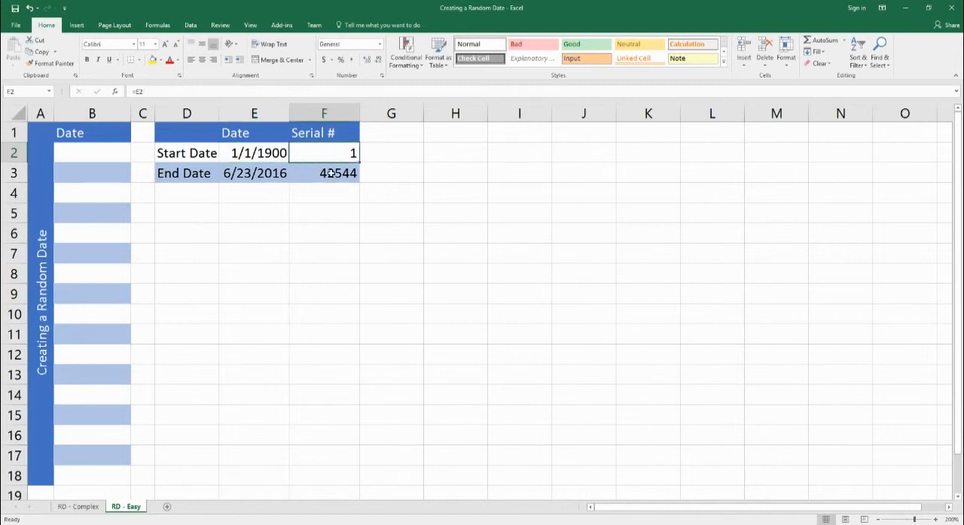
Step: Enter =RANDBETWEEN(E2,E3) in B2 to generate a random serial number between the start and end dates
left_click(101, 161)
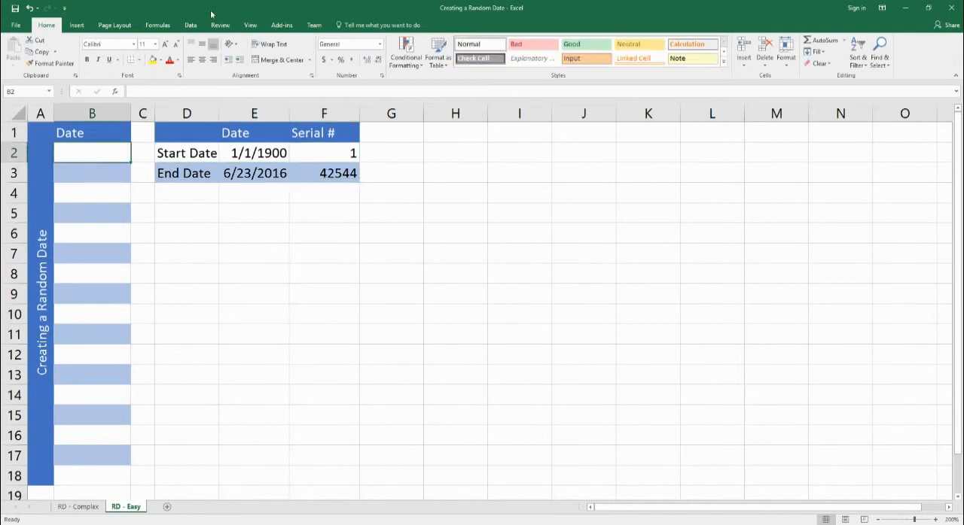
type("=")
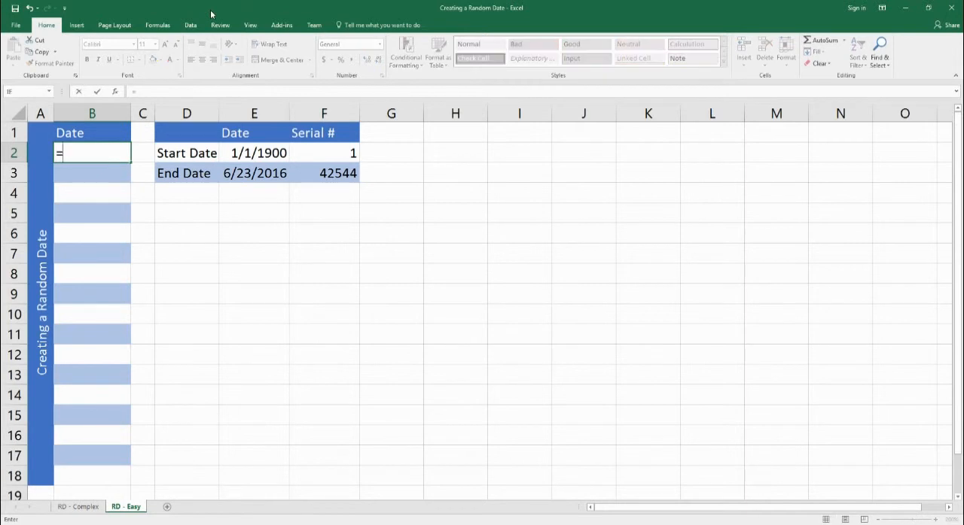
type("randb")
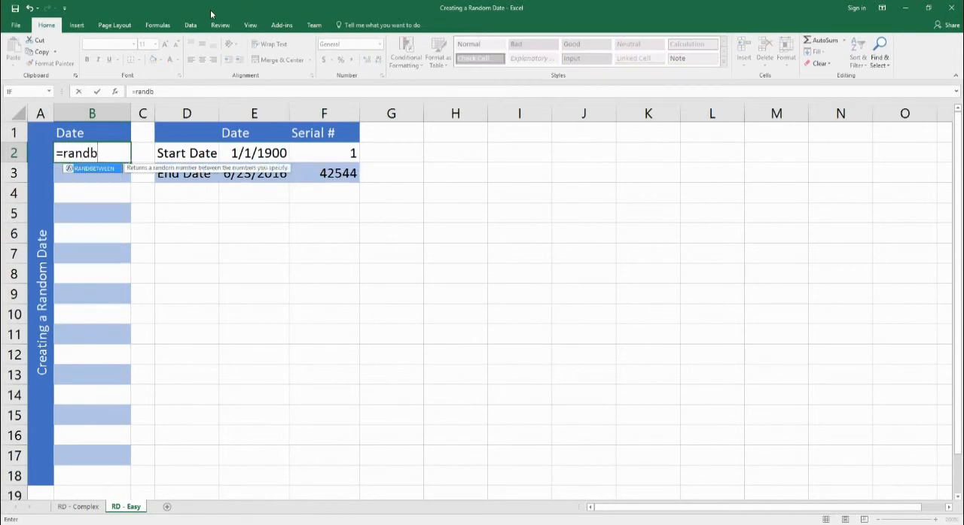
type("etween(")
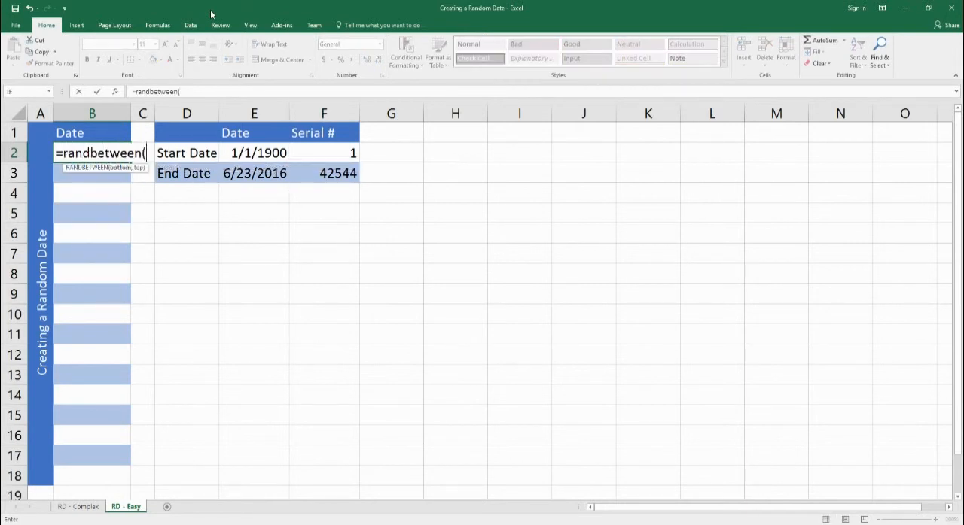
left_click(275, 154)
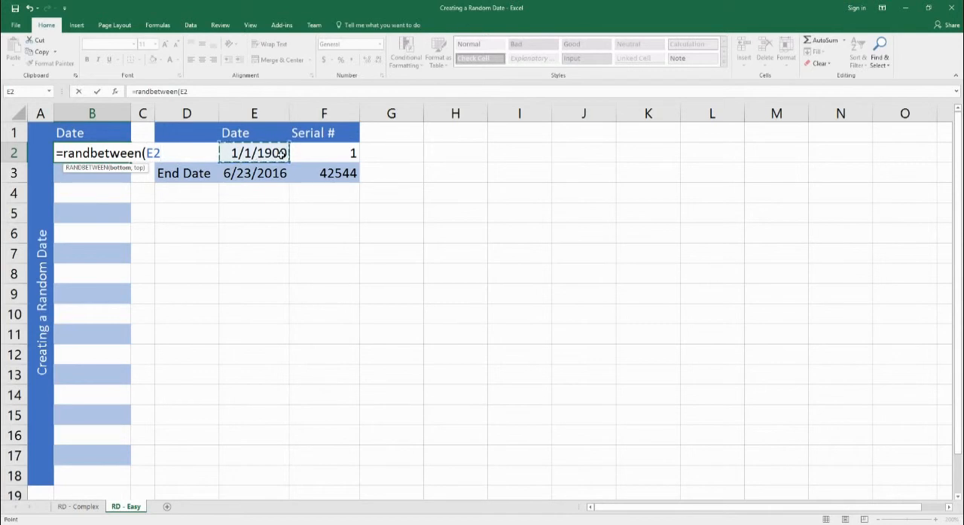
type(",")
left_click(236, 180)
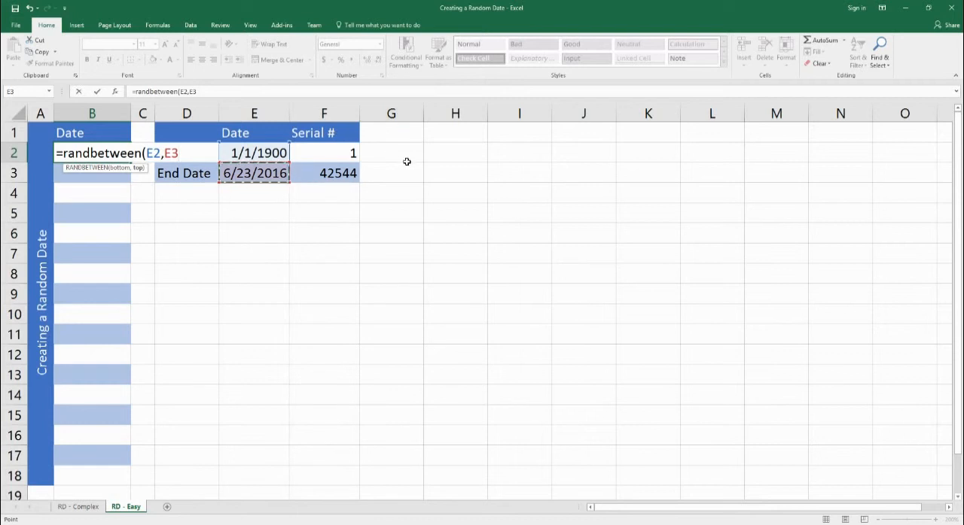
type(")")
key("Return")
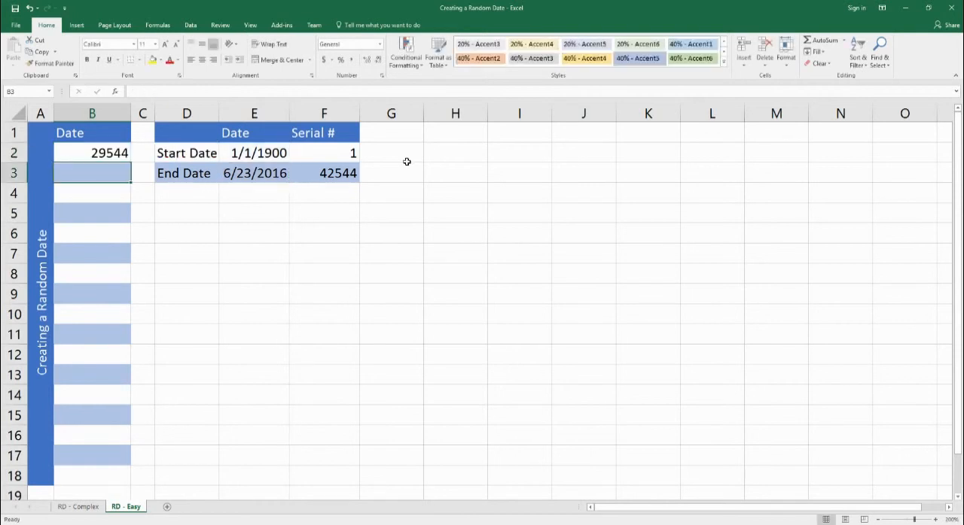
Step: Format the random number in B2 as a Short Date
left_click(108, 156)
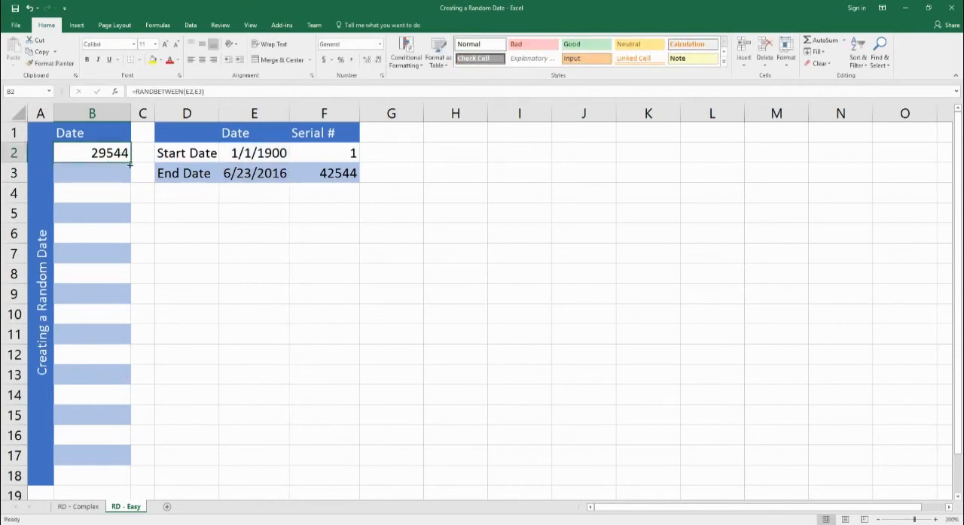
right_click(123, 153)
key("Escape")
left_click(380, 45)
left_click(380, 46)
left_click(381, 45)
left_click(361, 150)
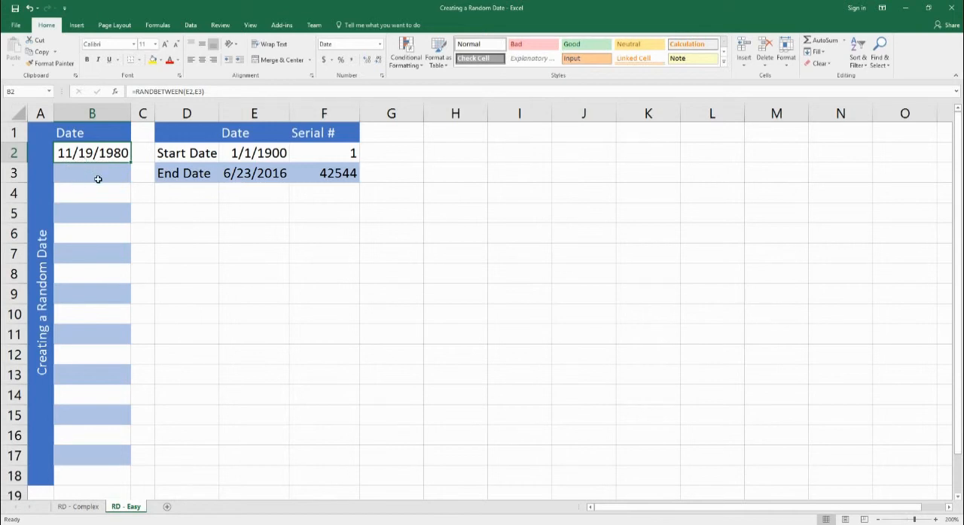
Step: Enter =RANDBETWEEN(E2,E3) in B3 for the second row of the Date column
left_click(98, 176)
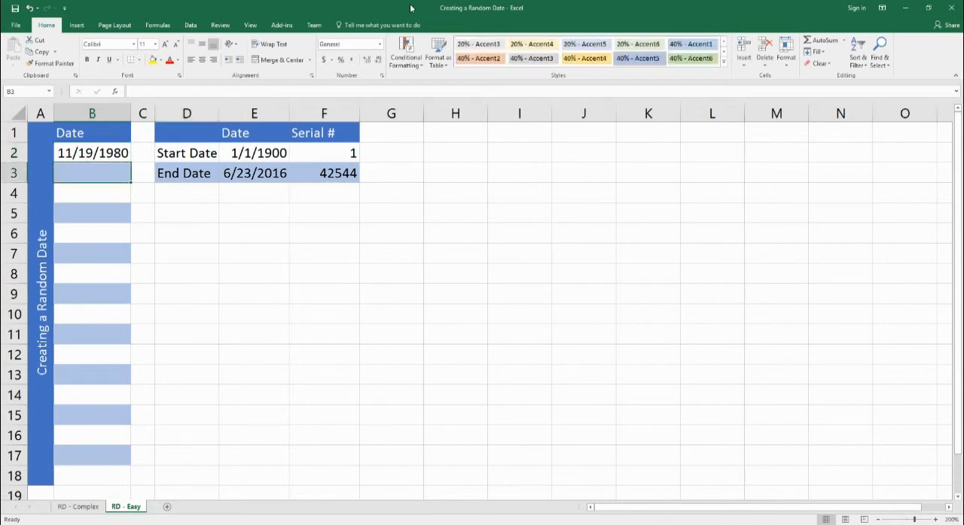
type("=randbetw")
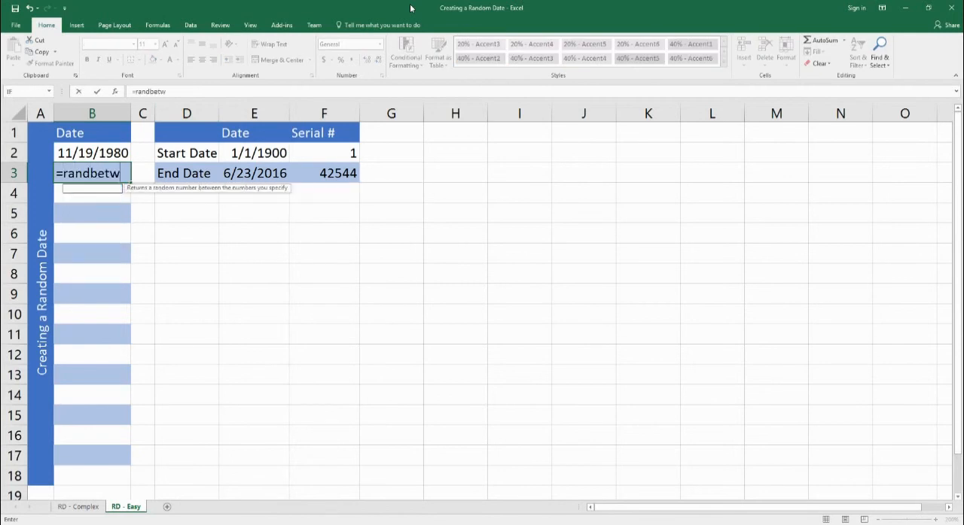
type("een(")
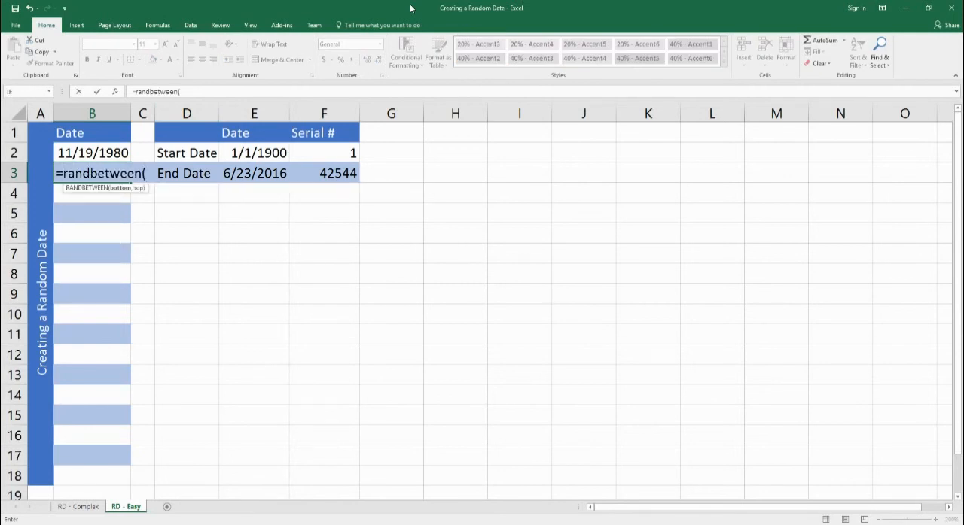
key("Right")
key("Right")
key("Right")
key("Up")
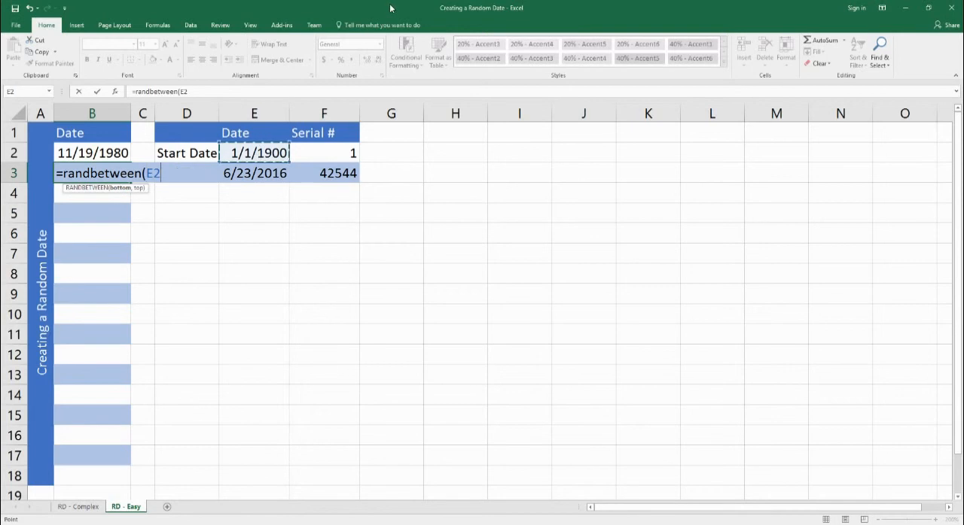
type(",")
left_click(265, 178)
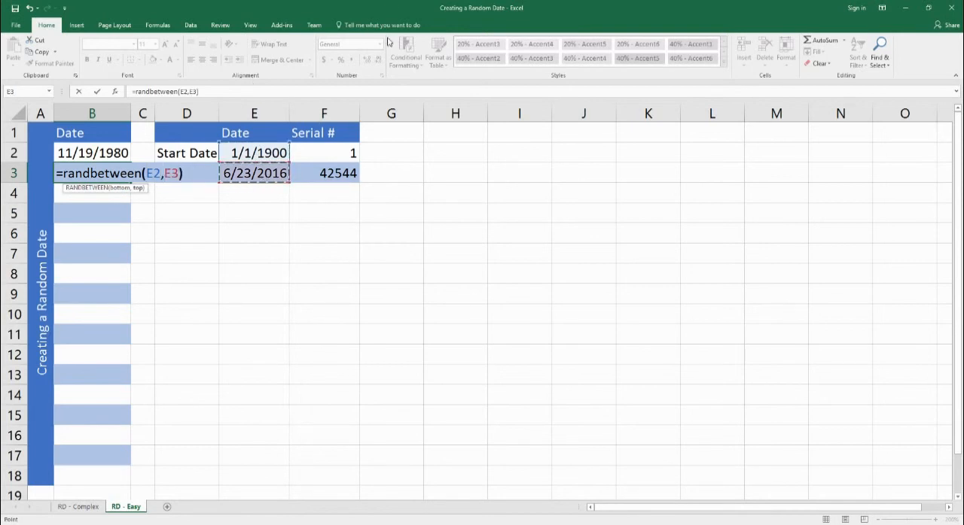
key("Return")
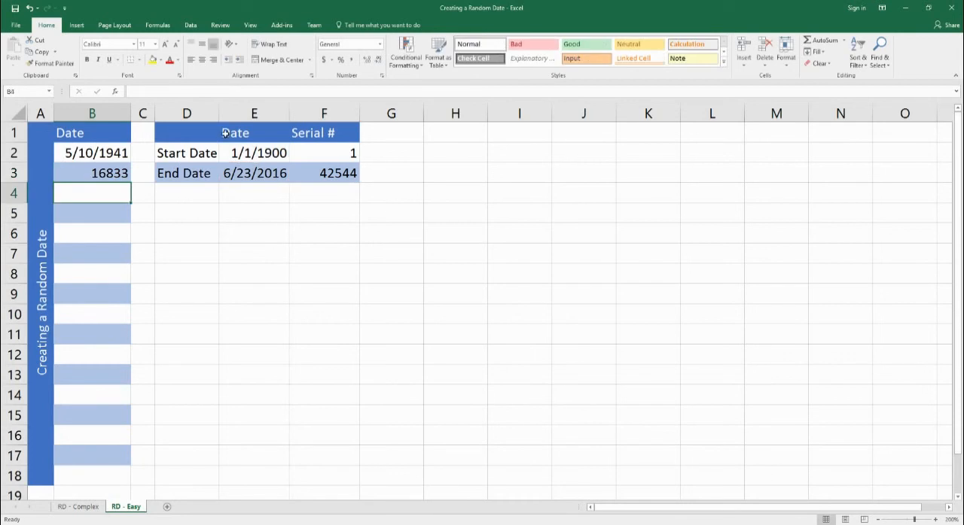
Step: Apply the Short Date number format to the Date column cells B2:B18
left_click(110, 180)
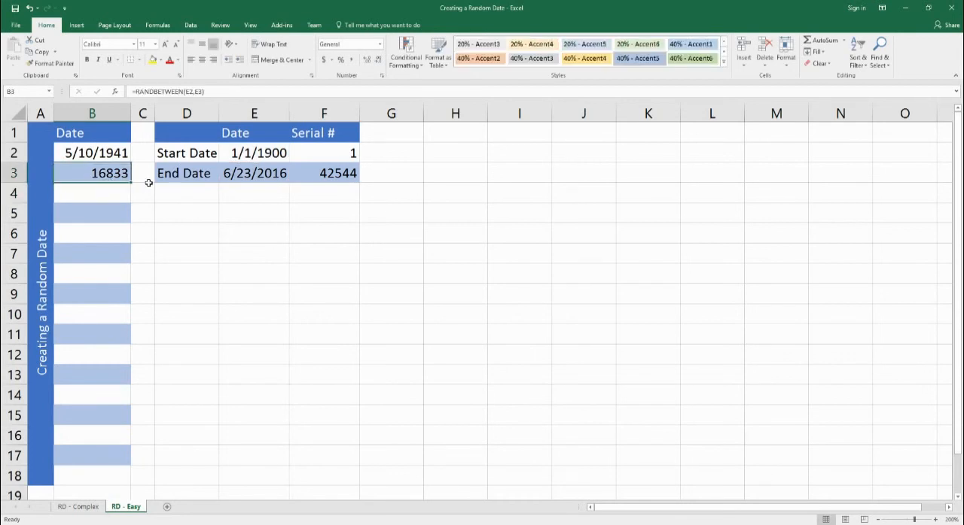
left_click(106, 160)
left_click_drag(99, 167, 100, 476)
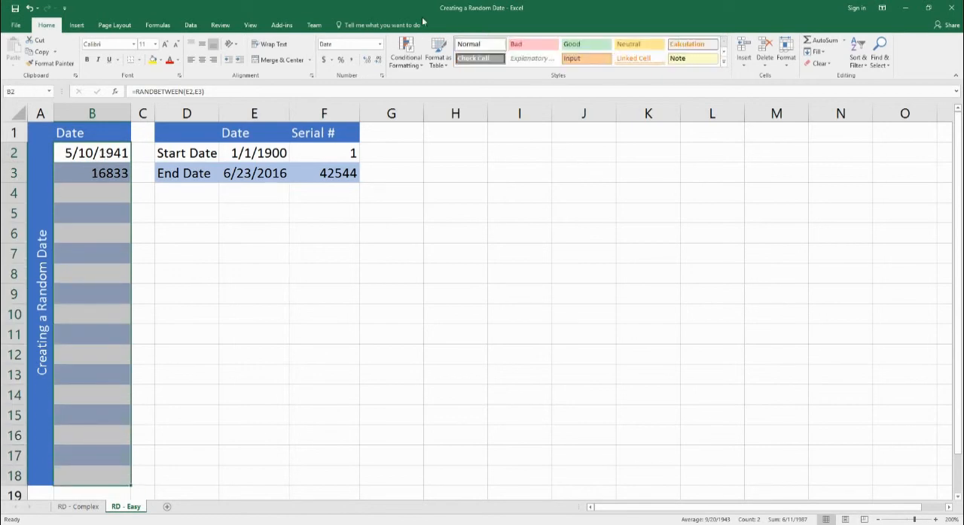
left_click(380, 44)
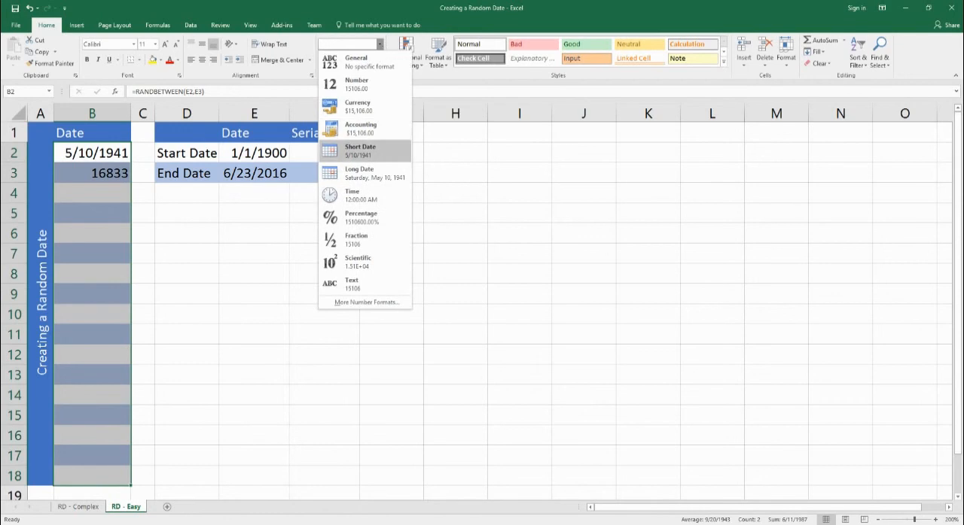
left_click(360, 151)
Step: Try to fill the RANDBETWEEN formulas with relative references down through B18, and undo the fill
left_click_drag(84, 167, 101, 486)
left_click(92, 178)
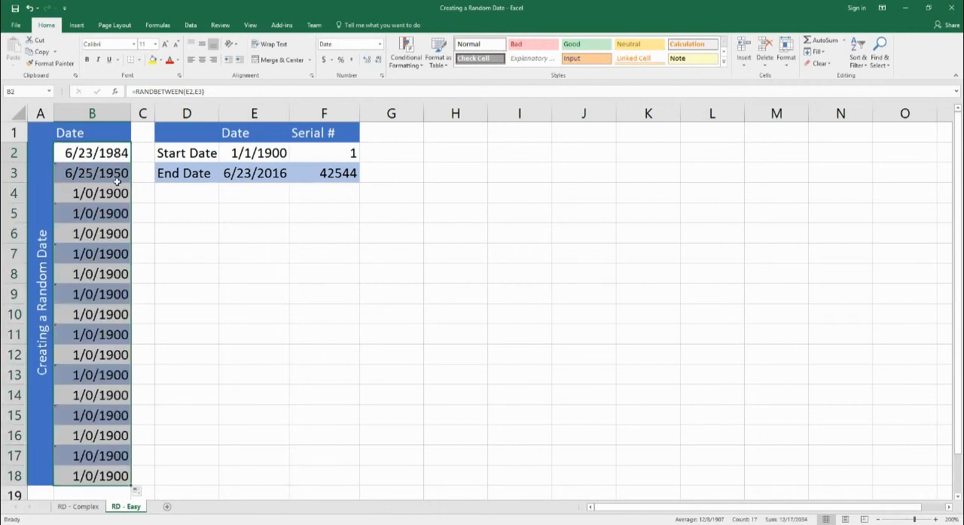
key("ctrl+z")
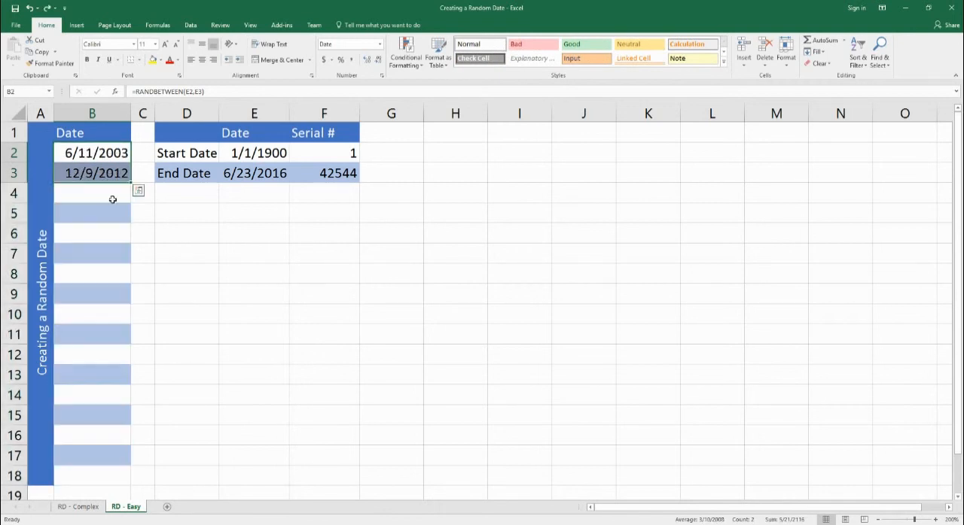
Step: Lock the row references in B2 so the formula is =RANDBETWEEN(E$2,E$3)
left_click(104, 155)
left_click(188, 92)
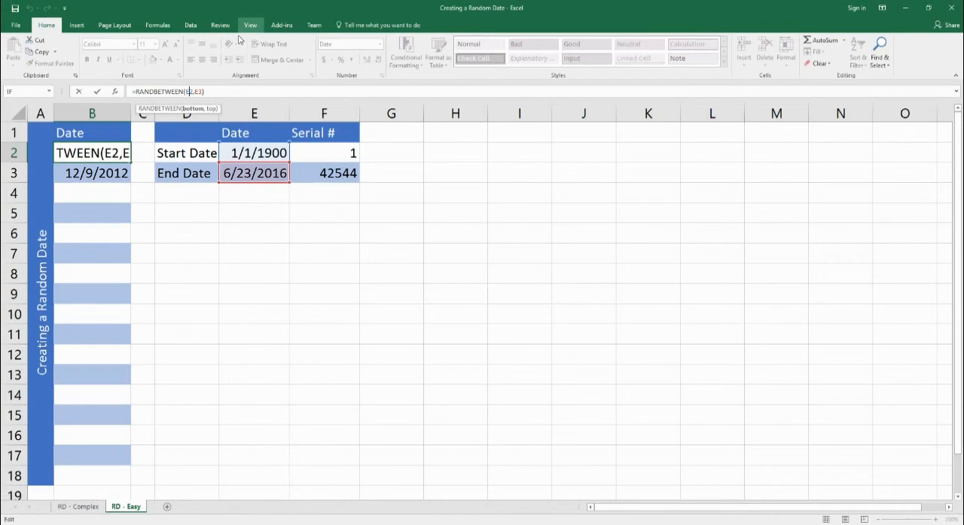
key("Return")
double_click(94, 154)
left_click(167, 155)
type("$")
key("Right")
type("$")
key("Return")
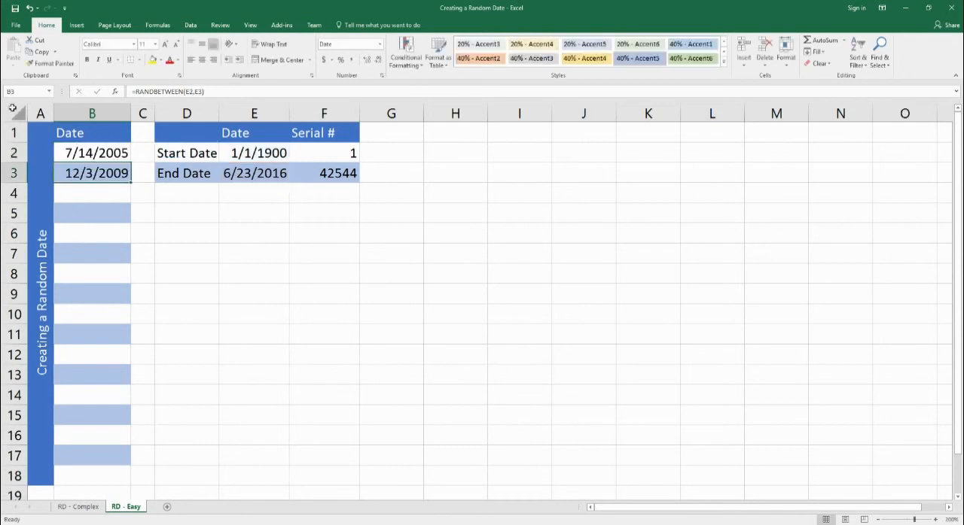
Step: Lock the row references in the B3 formula as well, making it =RANDBETWEEN(E$2,E$3)
double_click(94, 176)
key("Right")
type("$")
key("Right")
key("Right")
key("Right")
type("$")
key("Return")
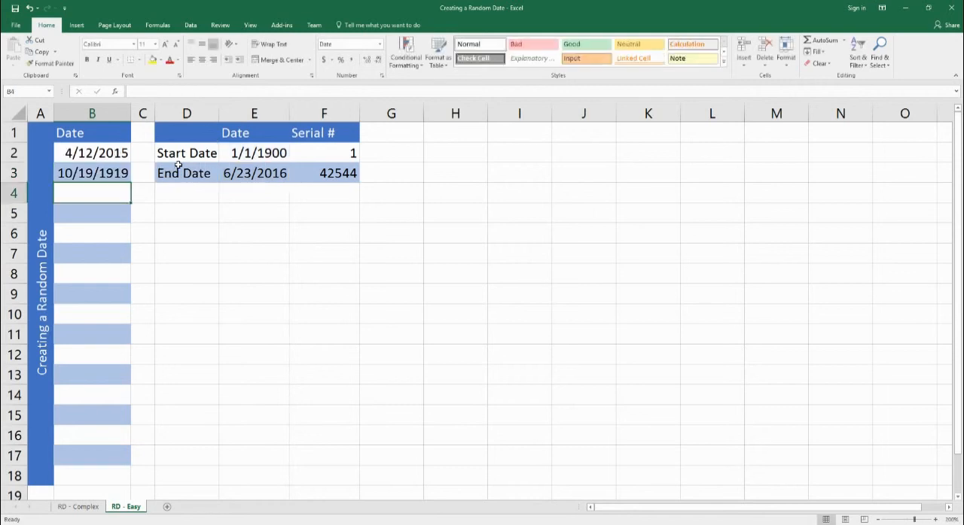
Step: Check the locked references in B2 and B3, and fill the formula down the Date column through B18
left_click_drag(117, 155, 116, 175)
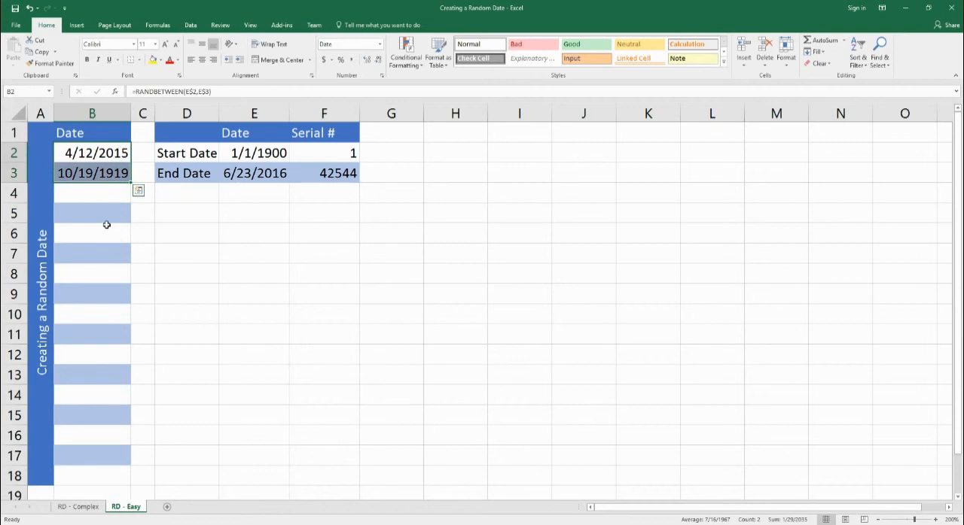
double_click(113, 173)
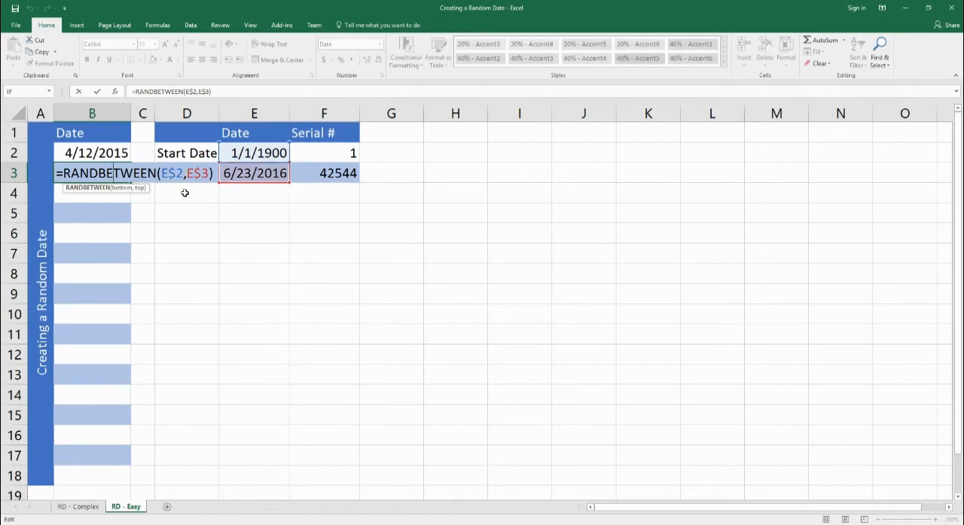
key("Return")
left_click_drag(96, 158, 96, 483)
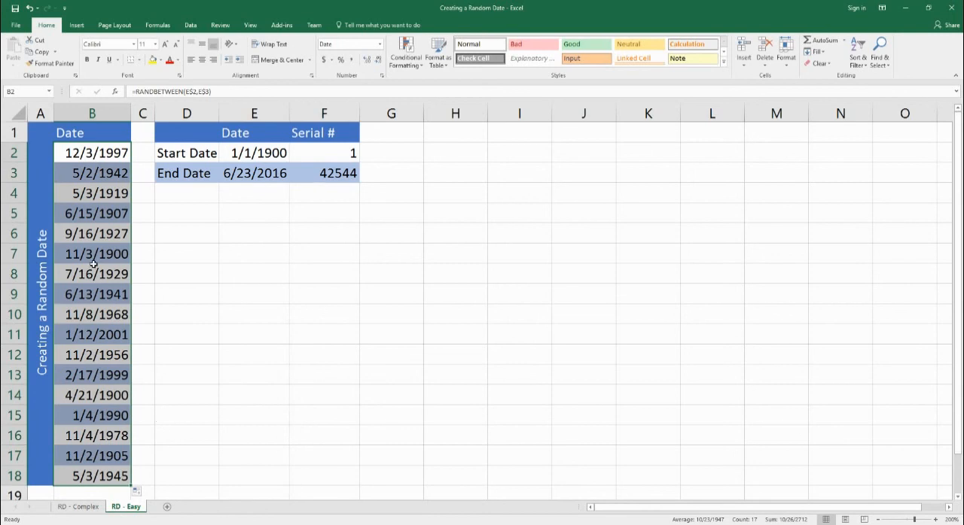
Step: Copy the random dates in B2:B18 and paste them in place as values only, clearing the copy selection
right_click(108, 159)
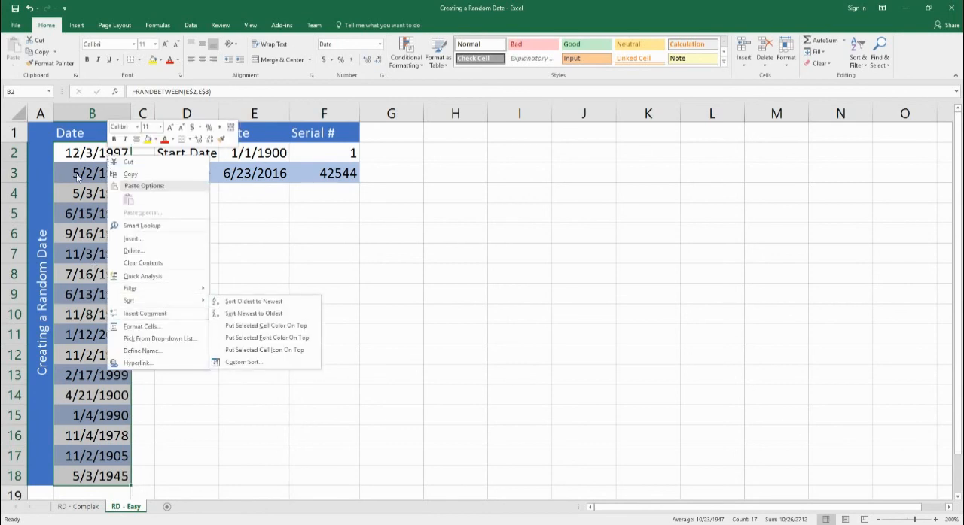
left_click(130, 174)
right_click(104, 155)
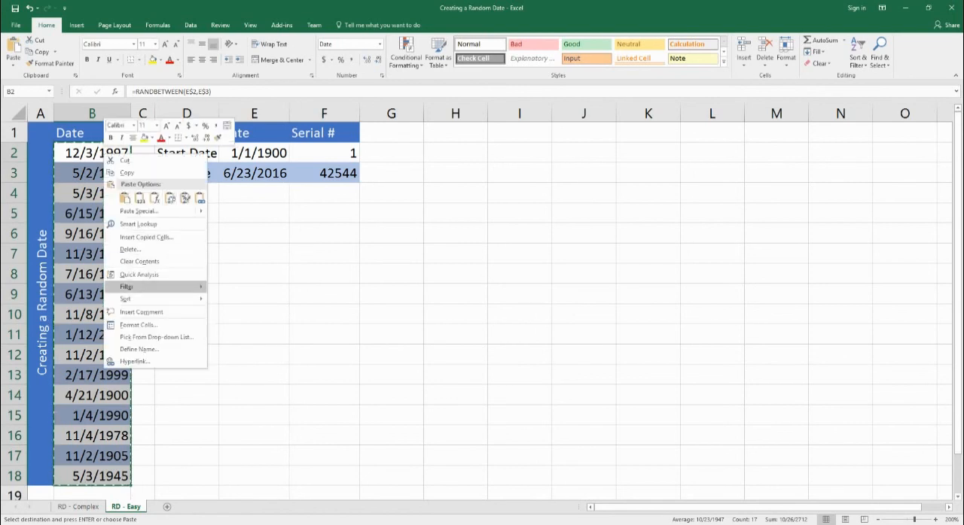
mouse_move(143, 211)
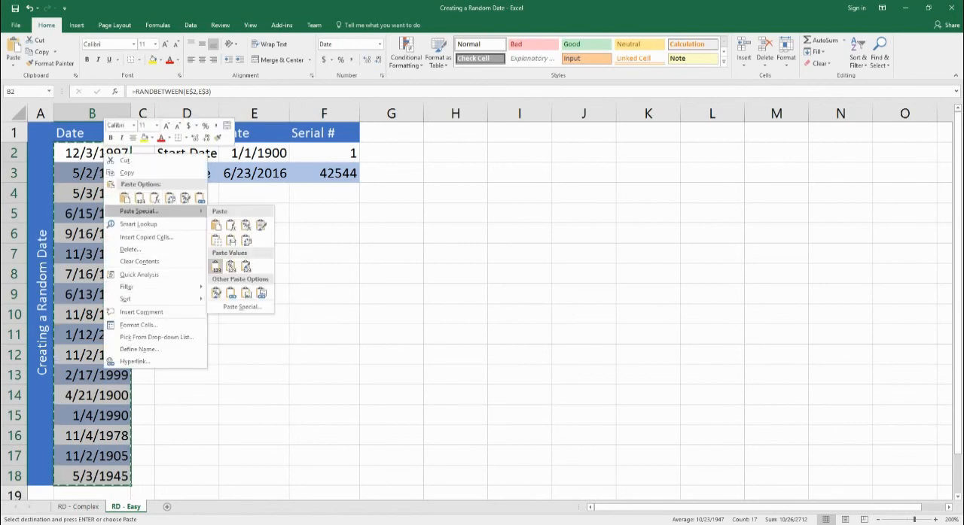
left_click(216, 266)
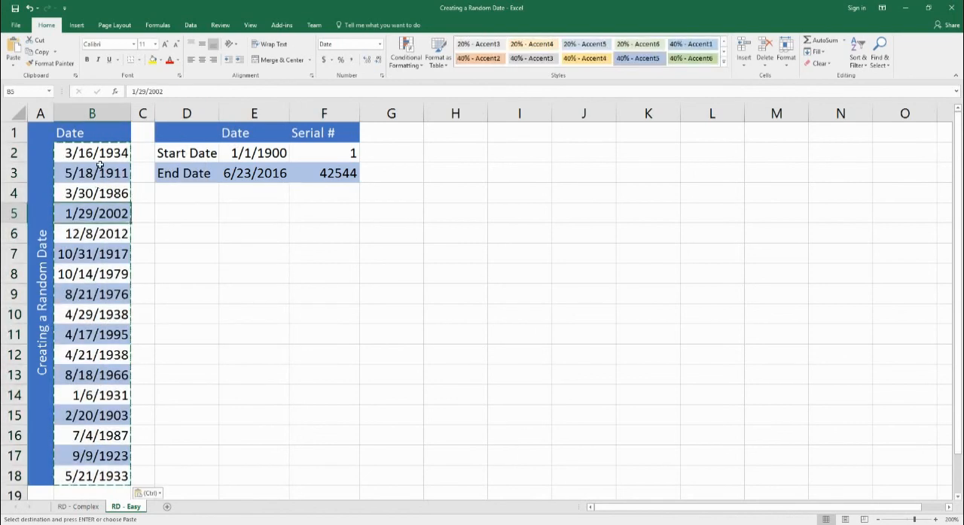
left_click(105, 276)
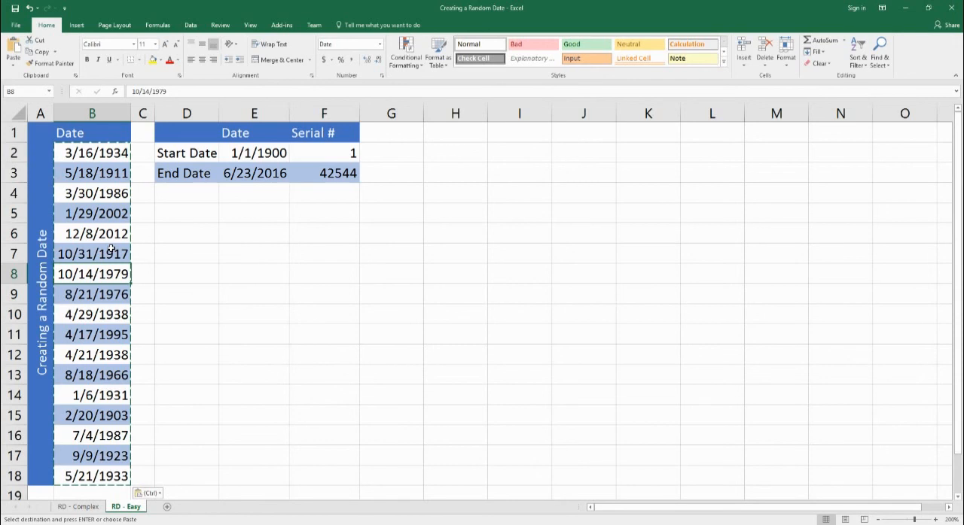
left_click(235, 249)
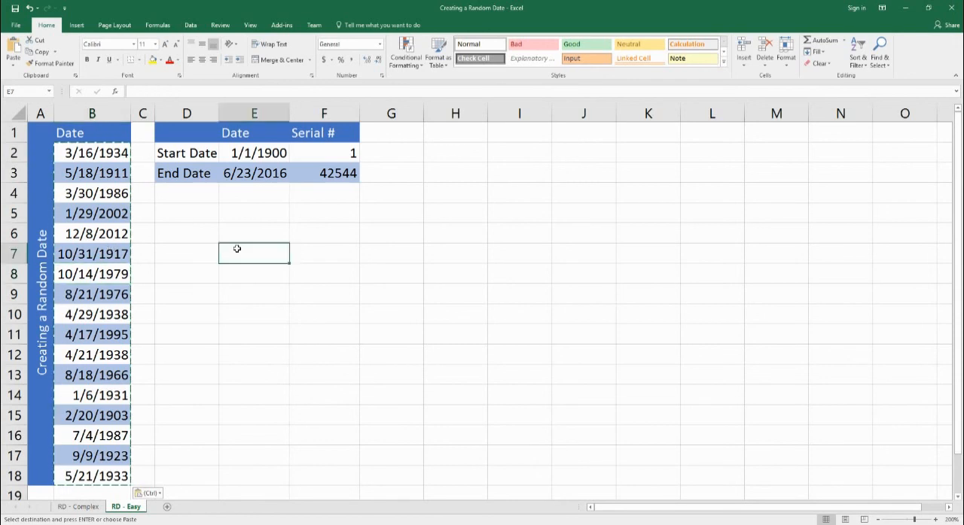
key("Escape")
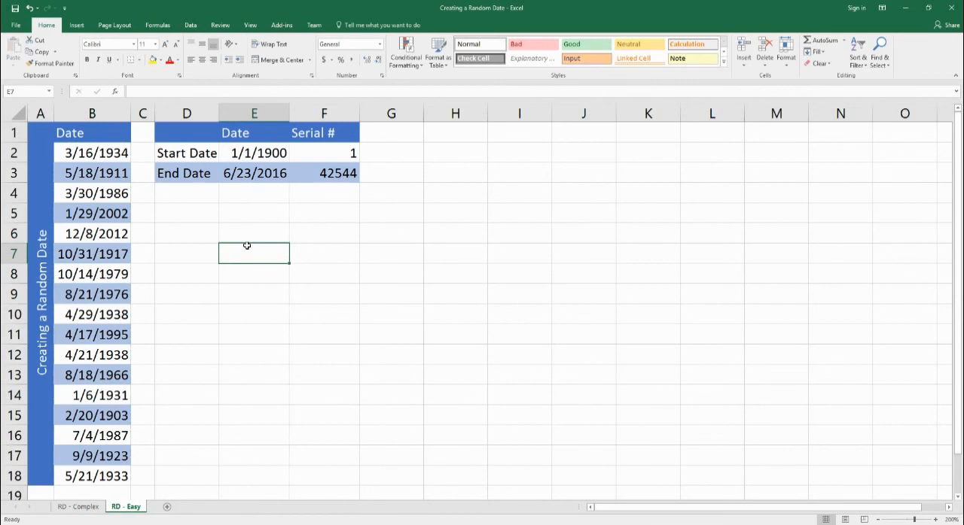